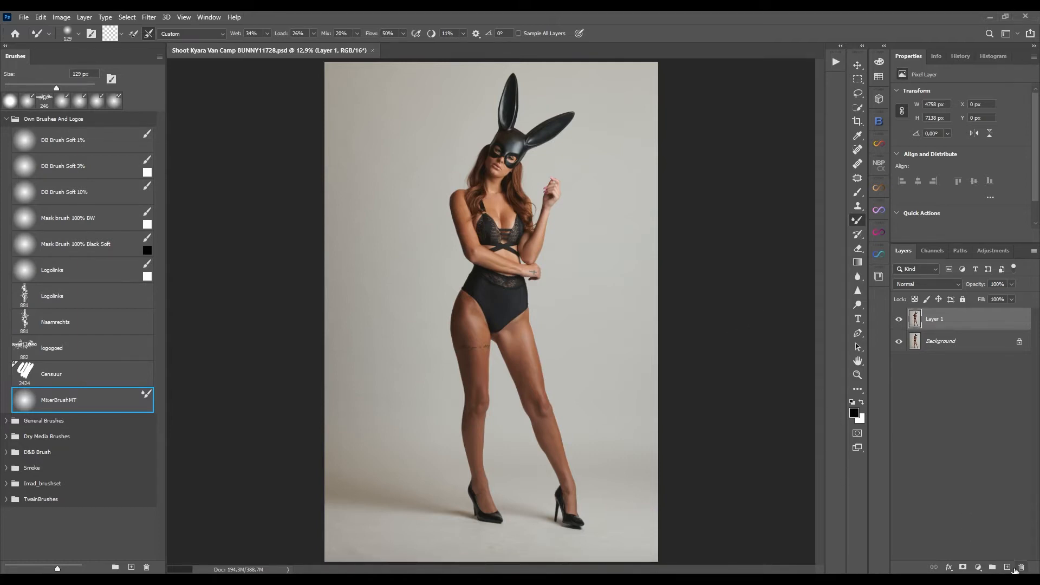
Add a new empty layer and try a stroke with the Mask brush 100% BW preset.
left_click(1007, 566)
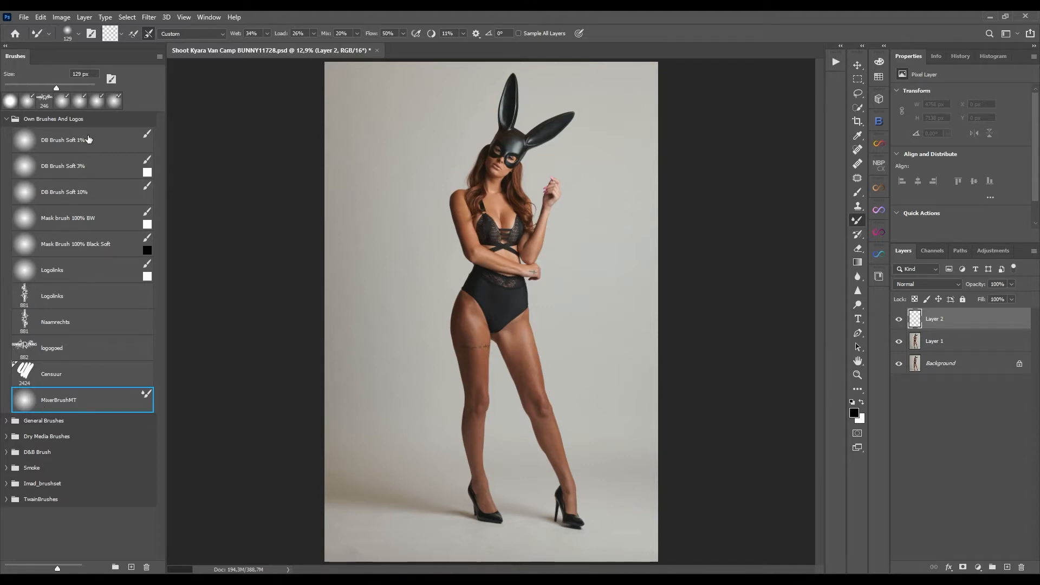
left_click(95, 226)
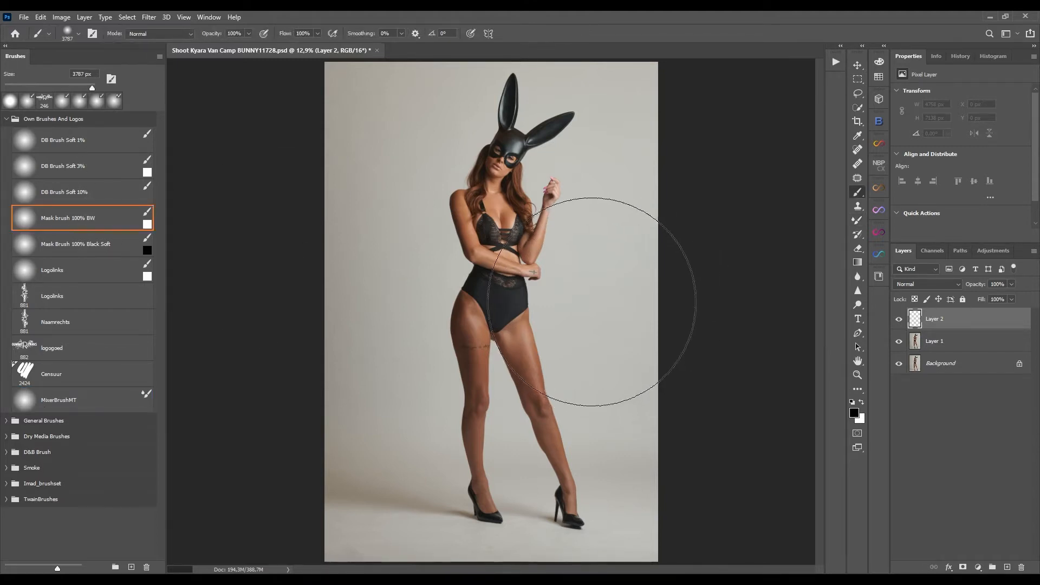
left_click_drag(591, 283, 543, 284)
left_click_drag(619, 275, 596, 276)
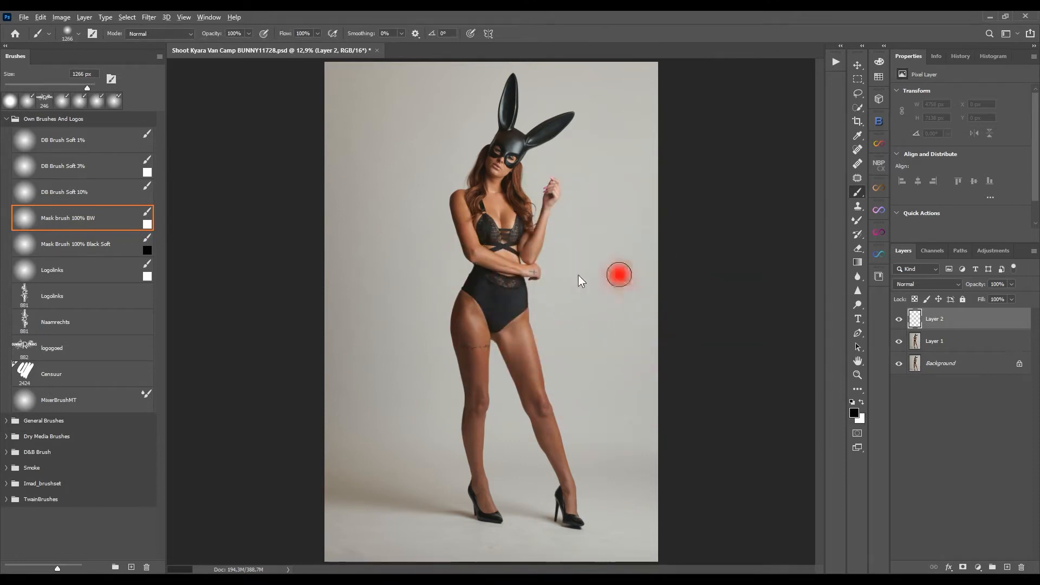
mouse_move(641, 210)
left_mouse_down()
mouse_move(664, 200)
mouse_move(652, 392)
left_mouse_up()
key("ctrl+z")
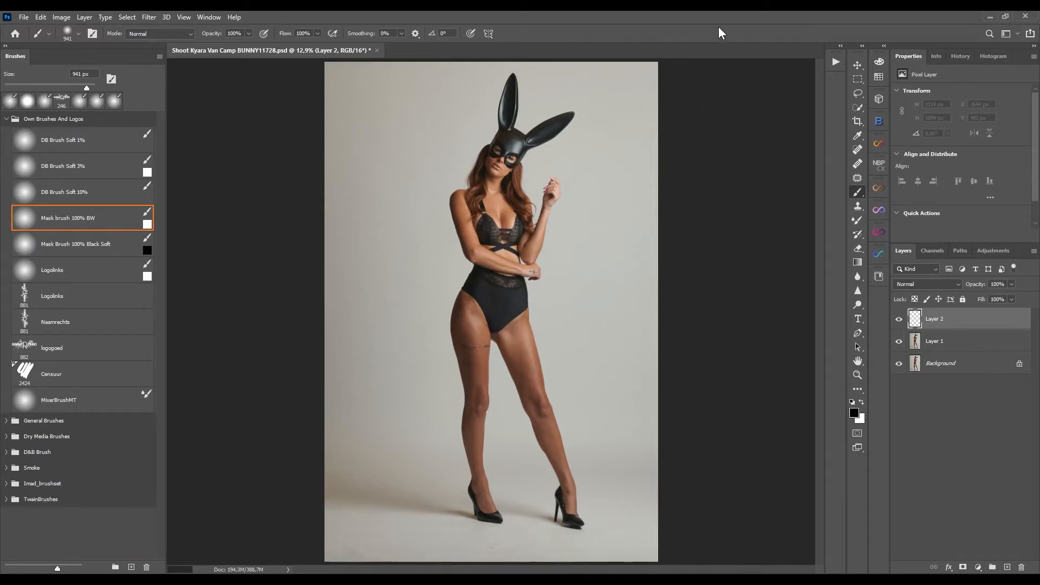
Zoom in to inspect the floor beneath the model's feet.
key("ctrl+0")
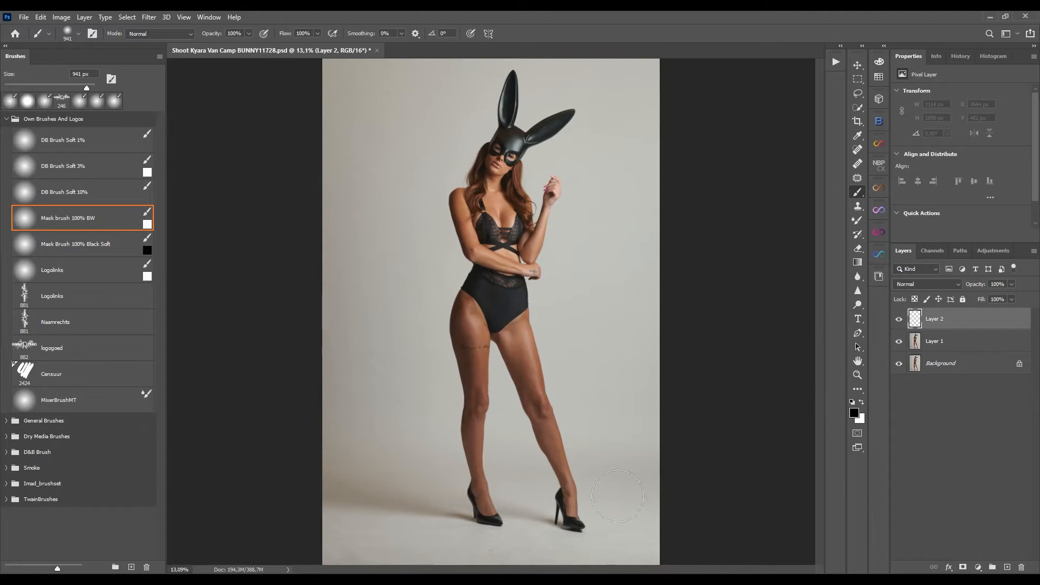
left_click_drag(508, 502, 584, 200)
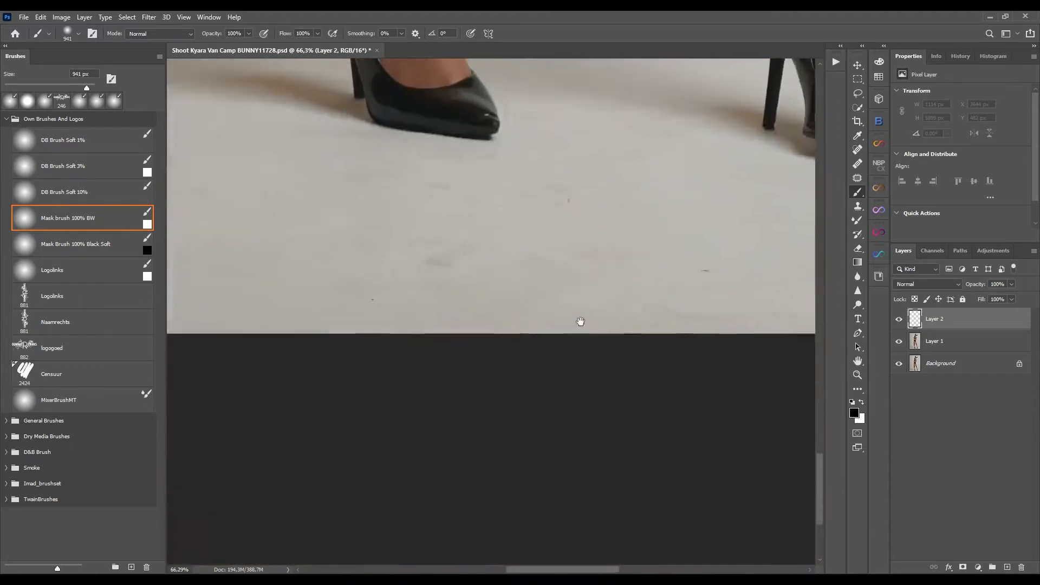
left_click_drag(580, 320, 578, 415)
left_click_drag(543, 382, 606, 388)
left_click_drag(252, 335, 647, 362)
left_click_drag(279, 346, 538, 352)
Switch to the Healing Brush and delete the empty Layer 2.
left_click(857, 163)
left_click(490, 357)
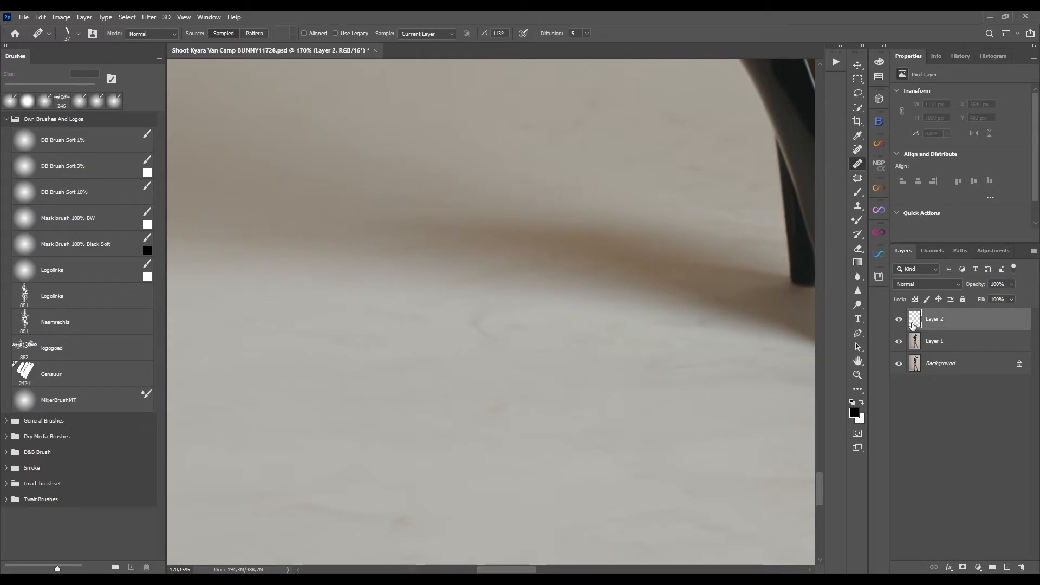
key("Delete")
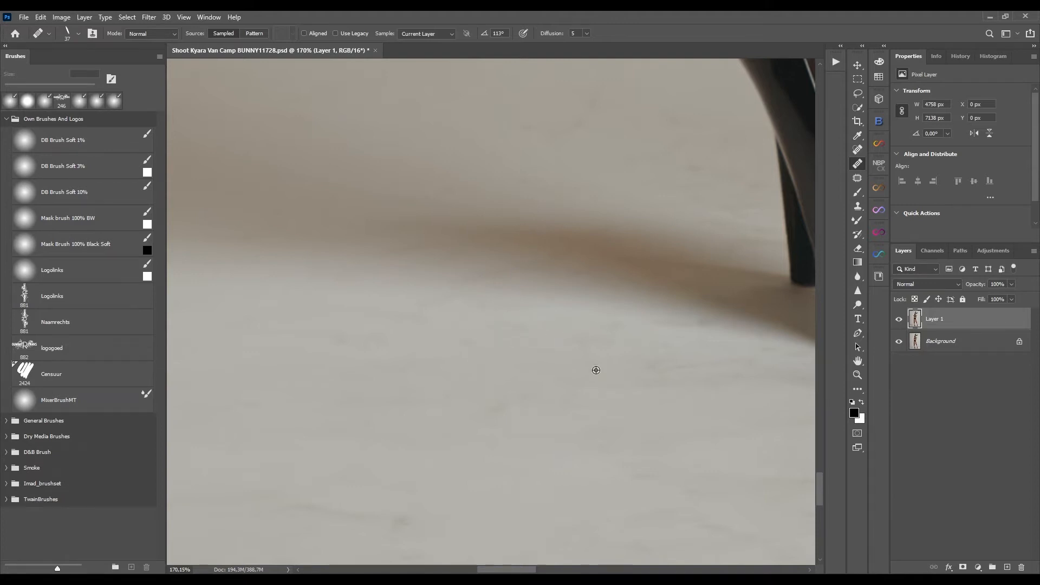
Fit the image to the screen and merge Layer 1 down into the Background.
key("ctrl+0")
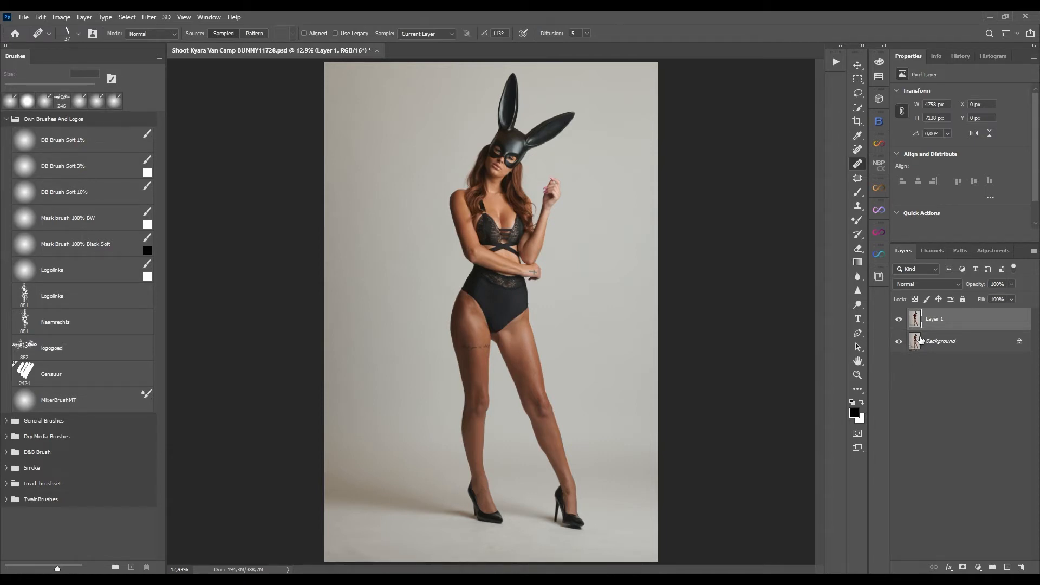
key("ctrl+e")
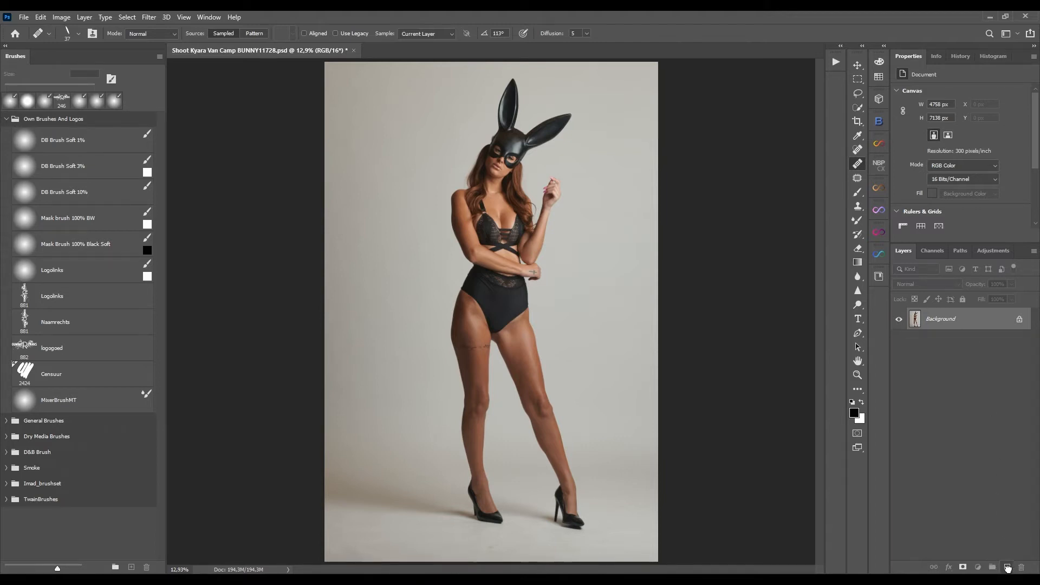
Duplicate the Background layer and name the copy Median.
left_click_drag(1007, 567, 1007, 567)
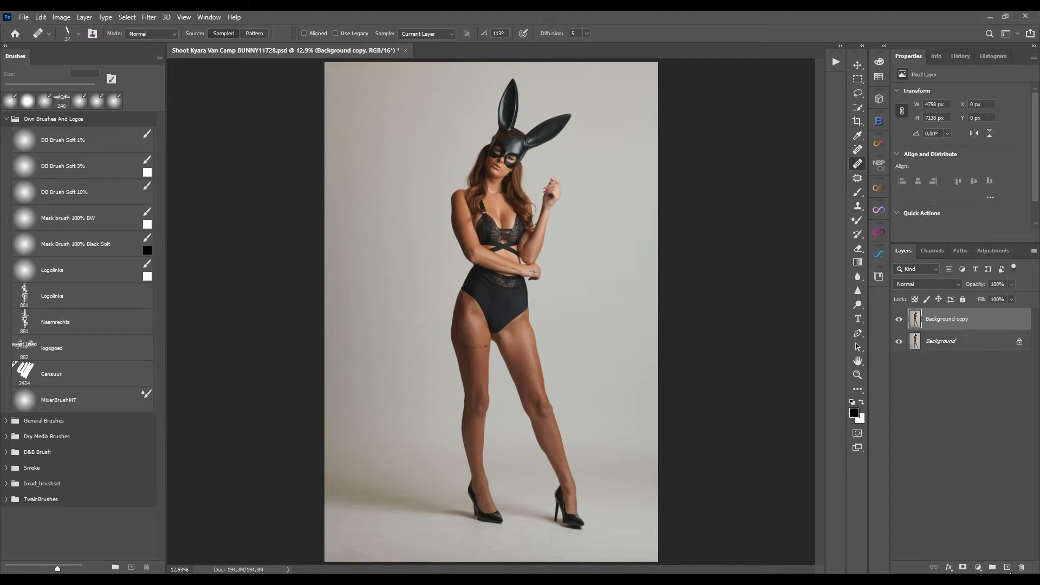
double_click(956, 319)
type("Median")
key("Return")
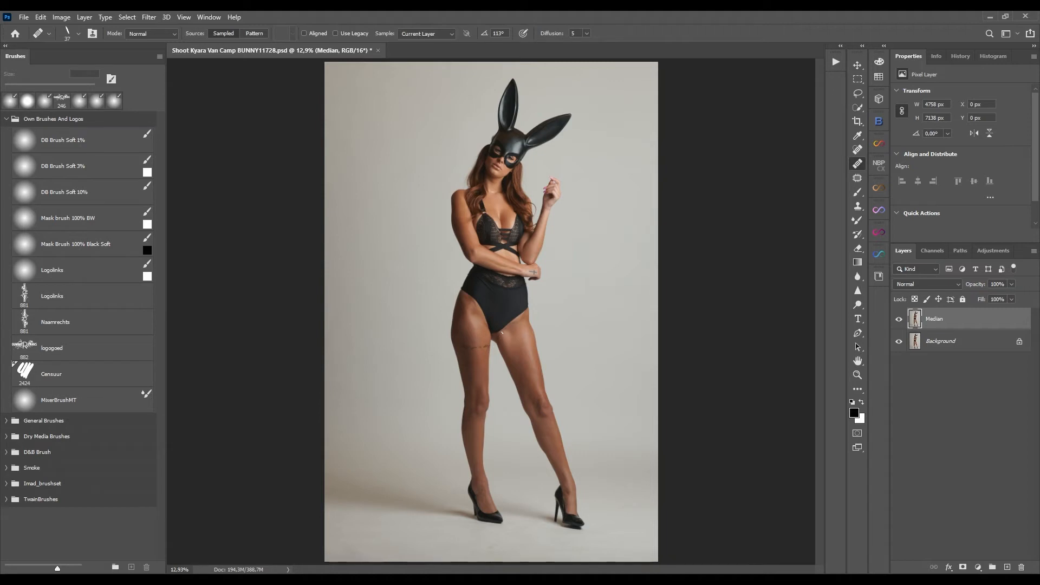
Select the floor area from below the knees to the bottom edge and apply the Median noise filter to it.
left_click(858, 78)
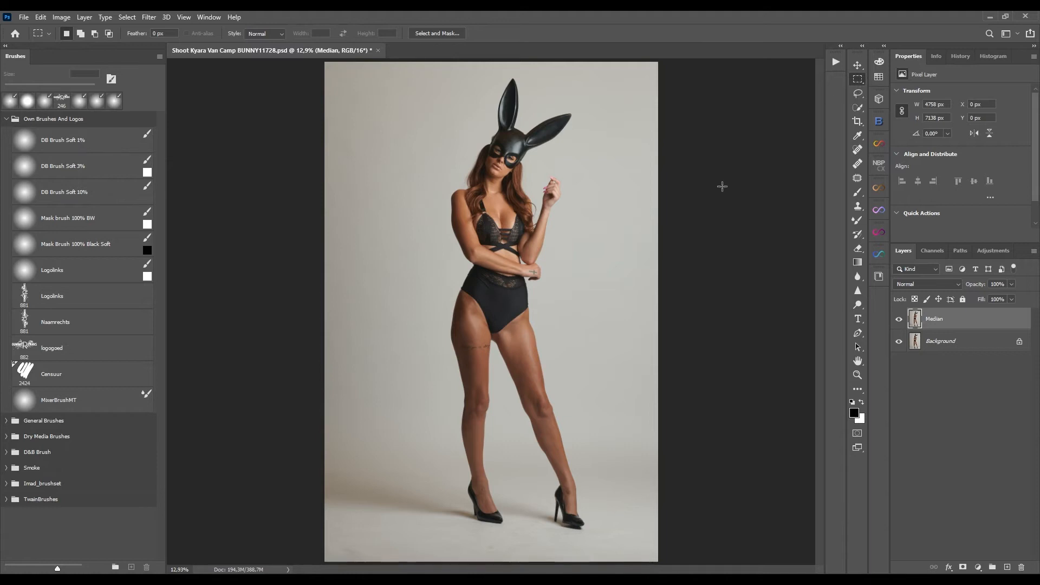
left_click_drag(312, 390, 666, 565)
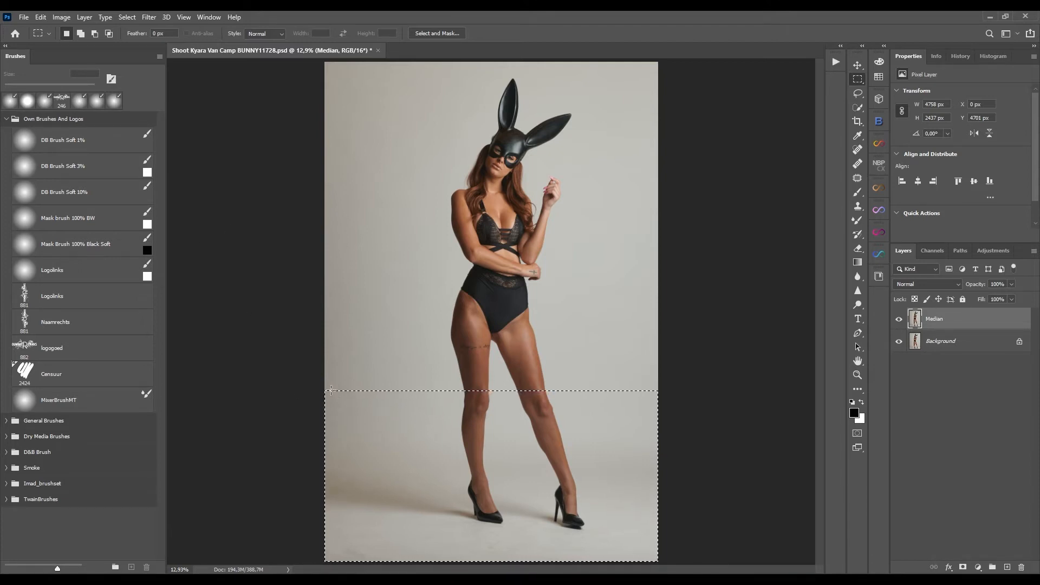
key("ctrl+d")
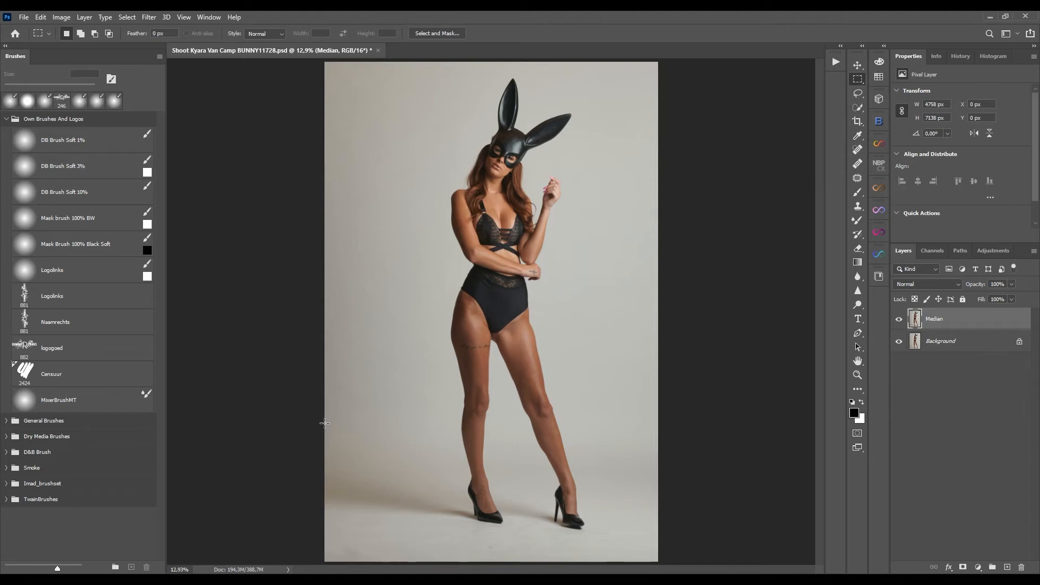
left_click_drag(323, 415, 657, 570)
left_click(305, 199)
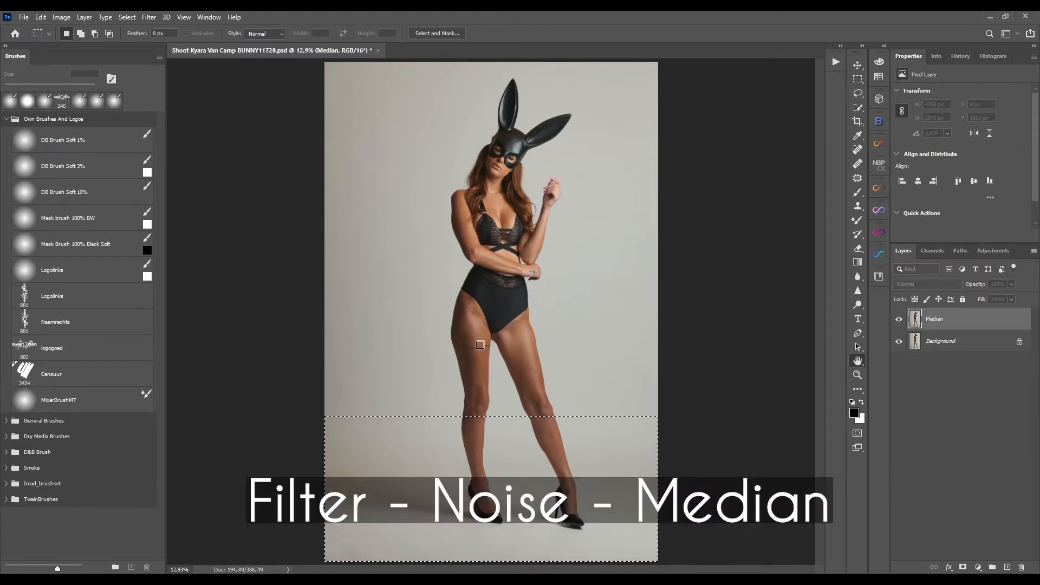
key("Return")
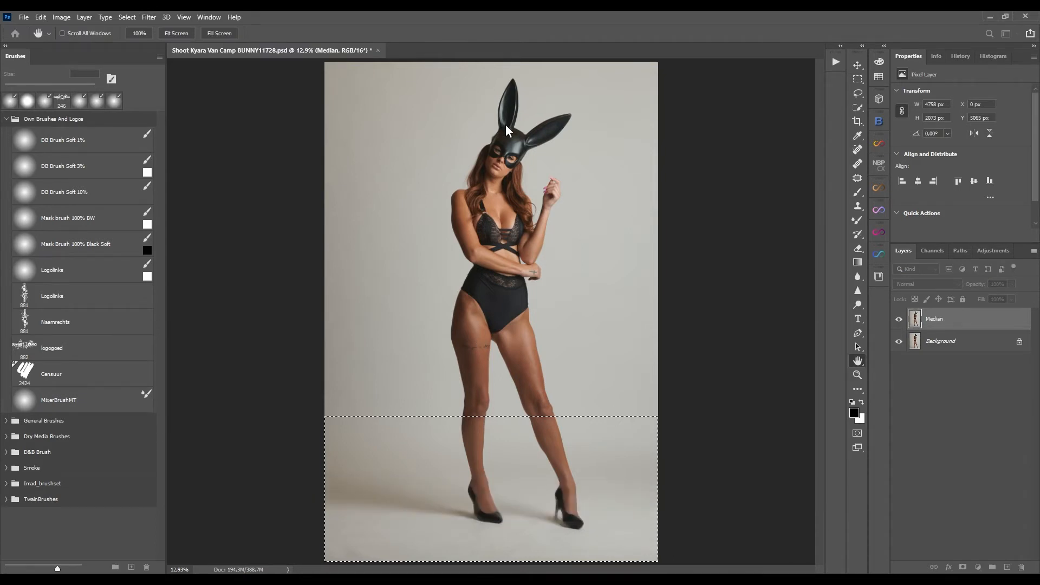
Zoom in to inspect the filtered floor, fit the image again and deselect.
key("ctrl+plus")
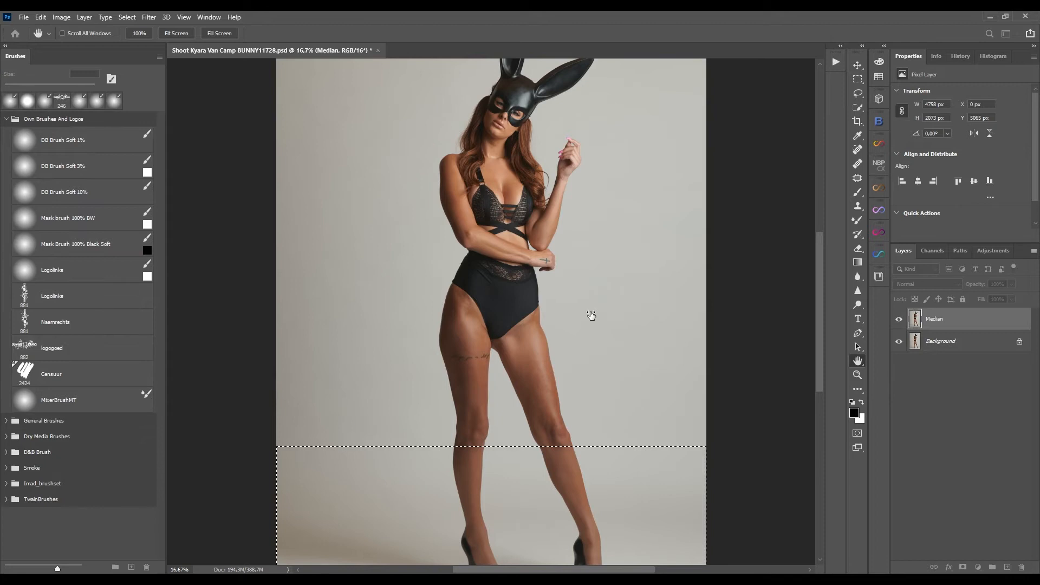
scroll(445, 534, "up", 3)
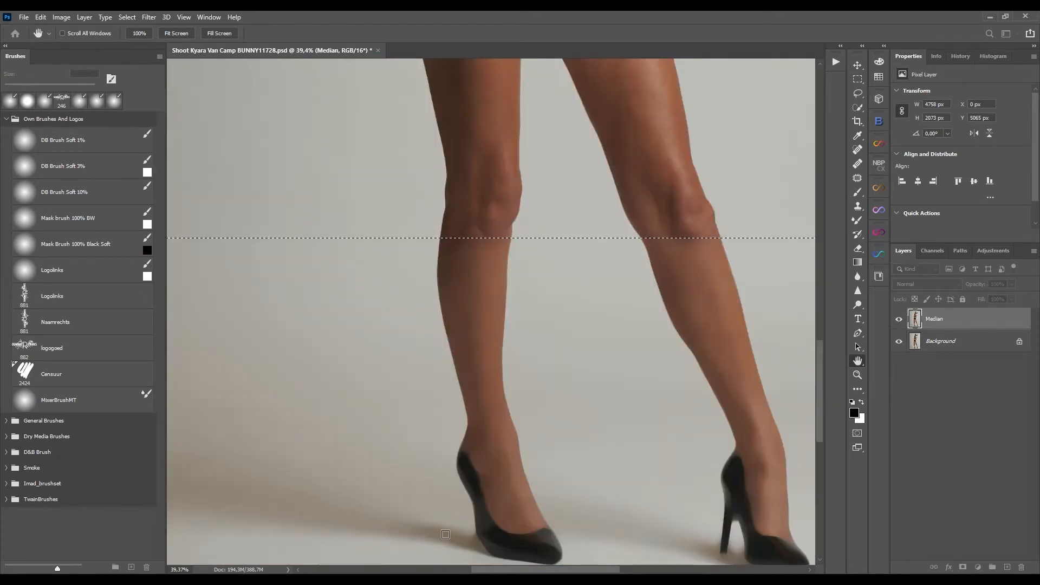
left_click_drag(445, 534, 464, 359)
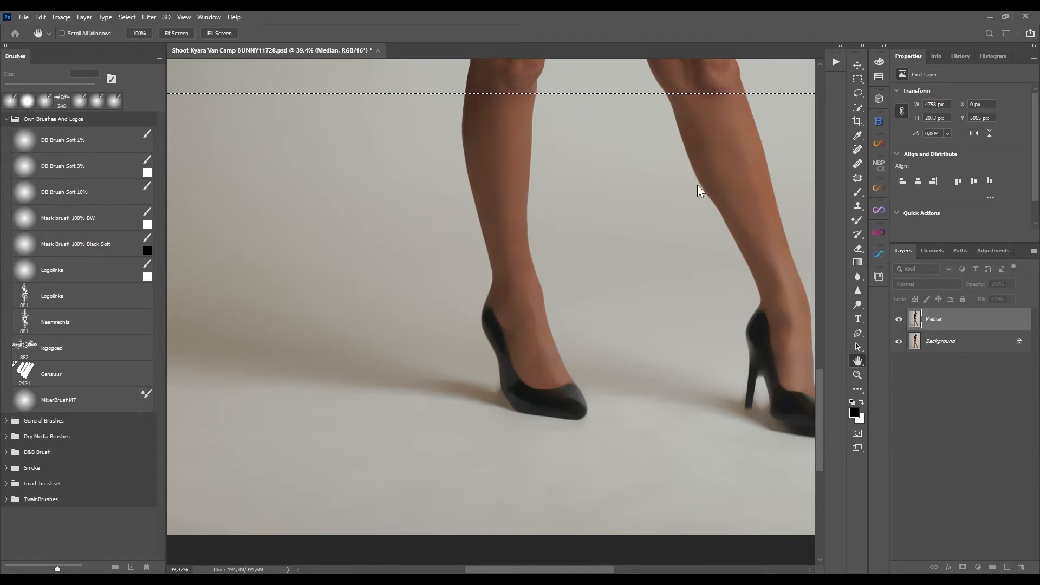
key("m")
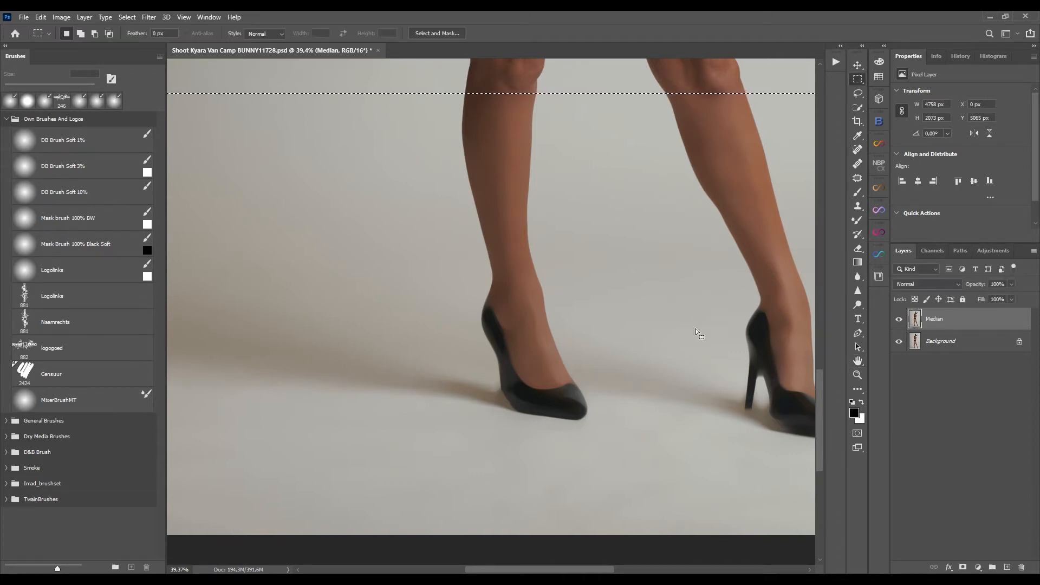
key("ctrl+minus")
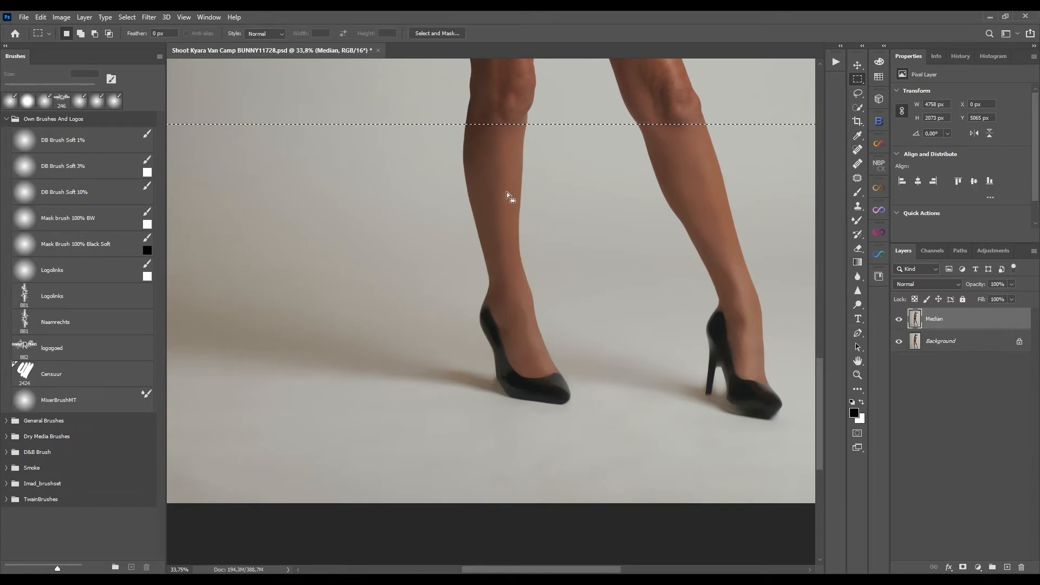
key("ctrl+0")
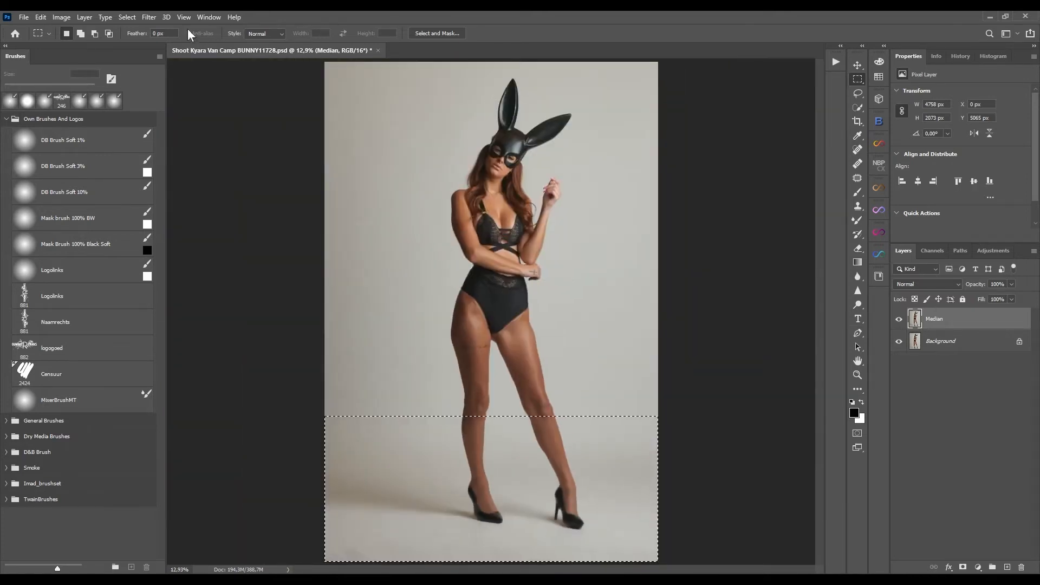
key("ctrl+d")
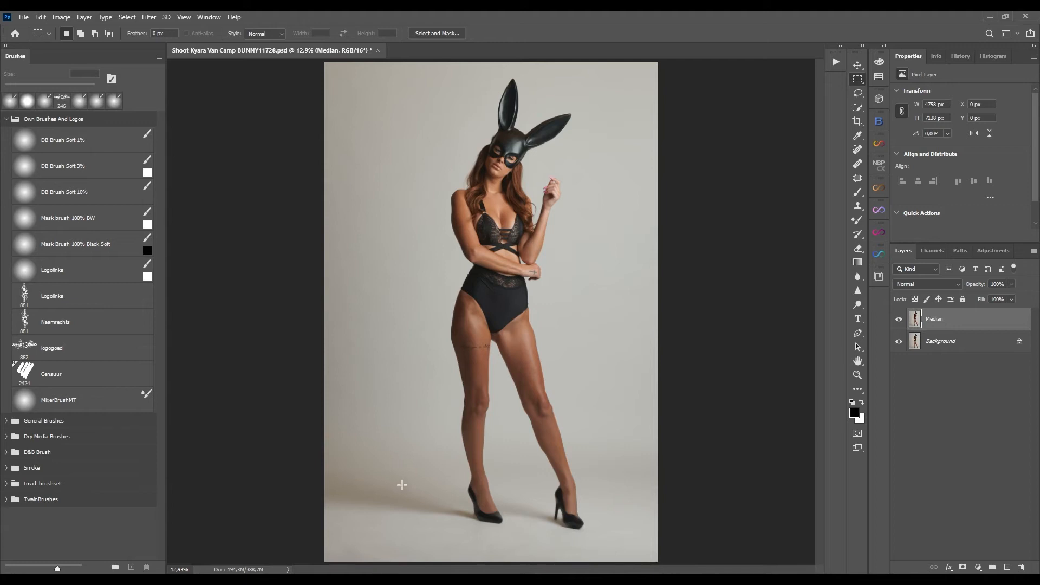
Add a layer mask to the Median layer and invert it to black.
left_click(963, 566)
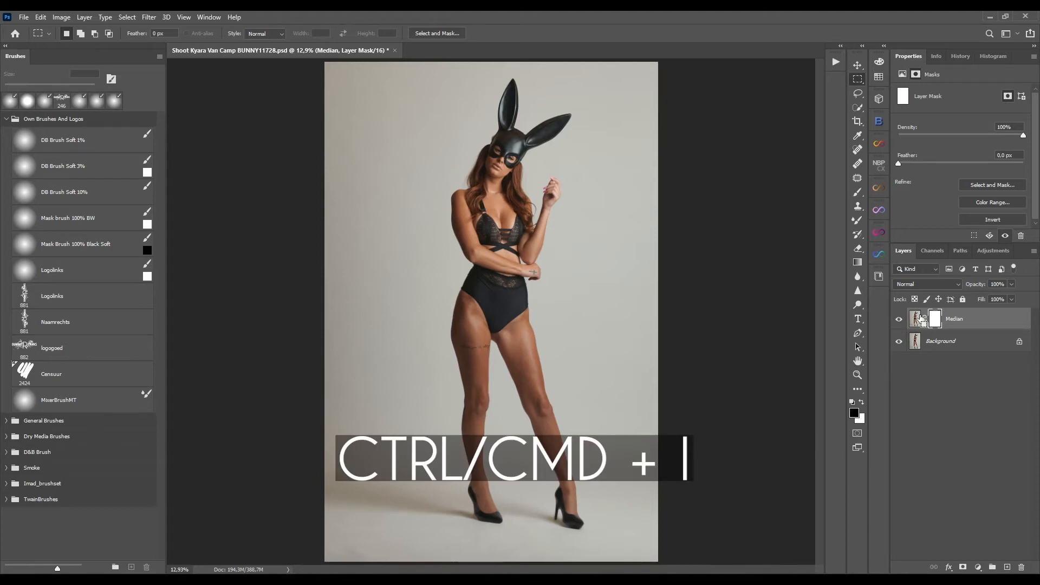
key("ctrl+i")
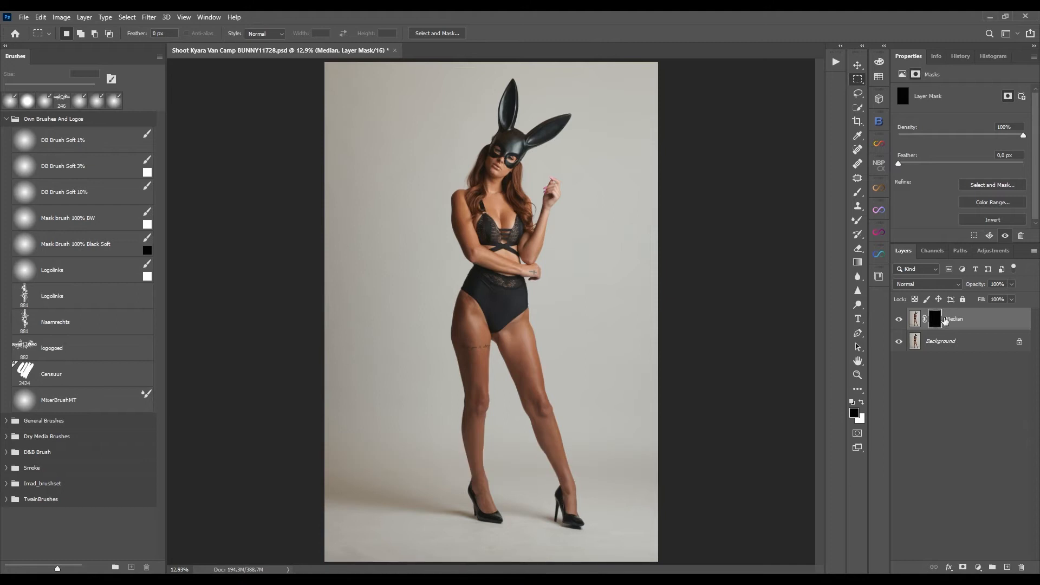
key("ctrl+i")
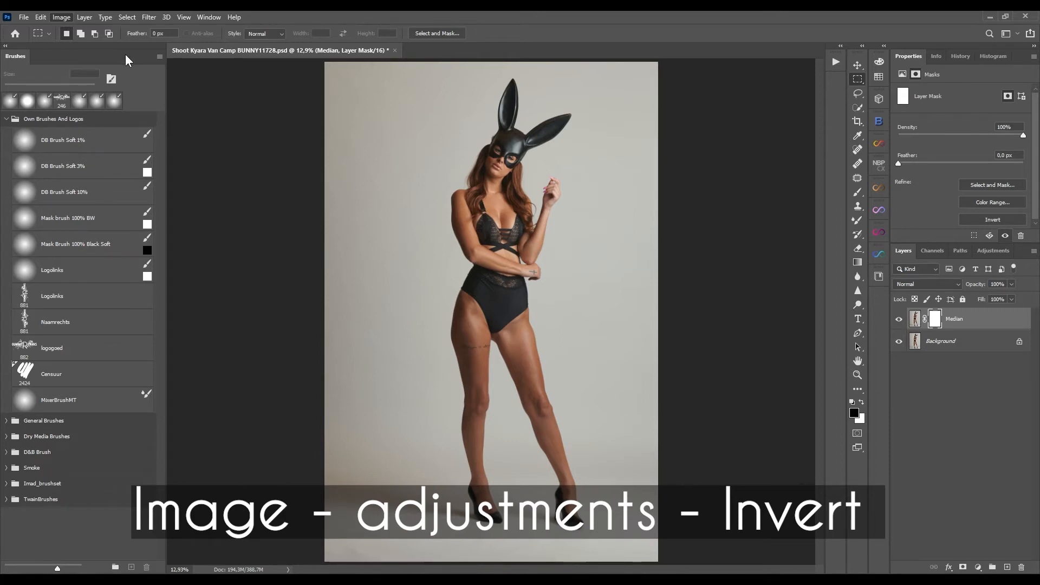
key("ctrl+i")
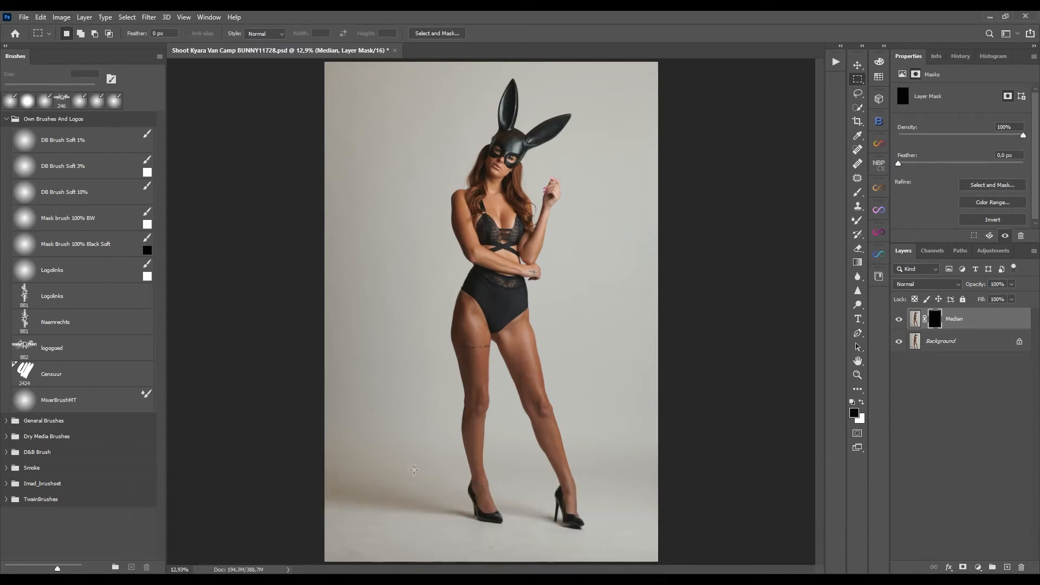
Paint white into the Median layer mask over the floor with the DB Brush Soft 10% at 40% flow.
key("b")
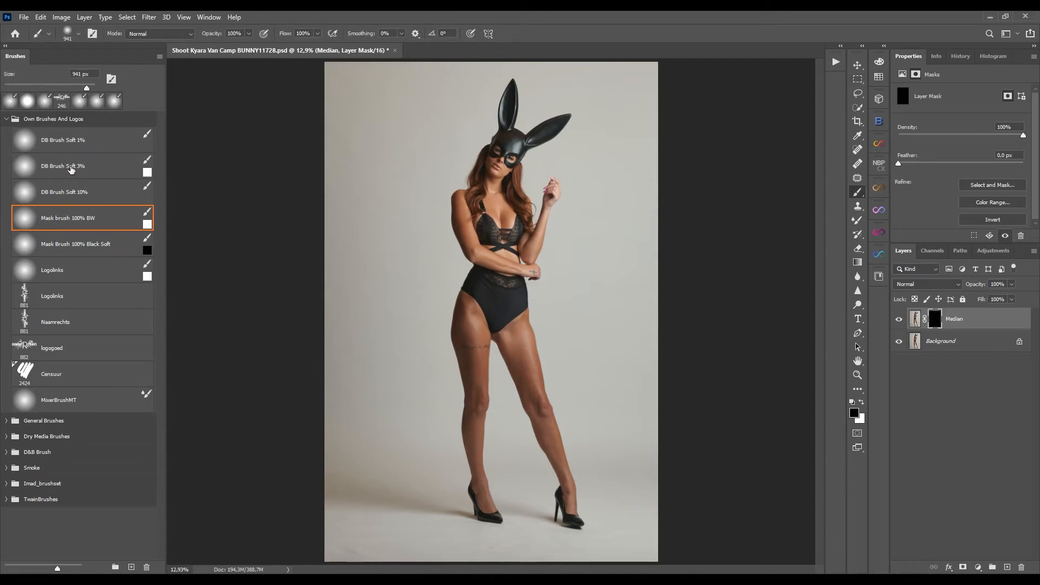
left_click(69, 192)
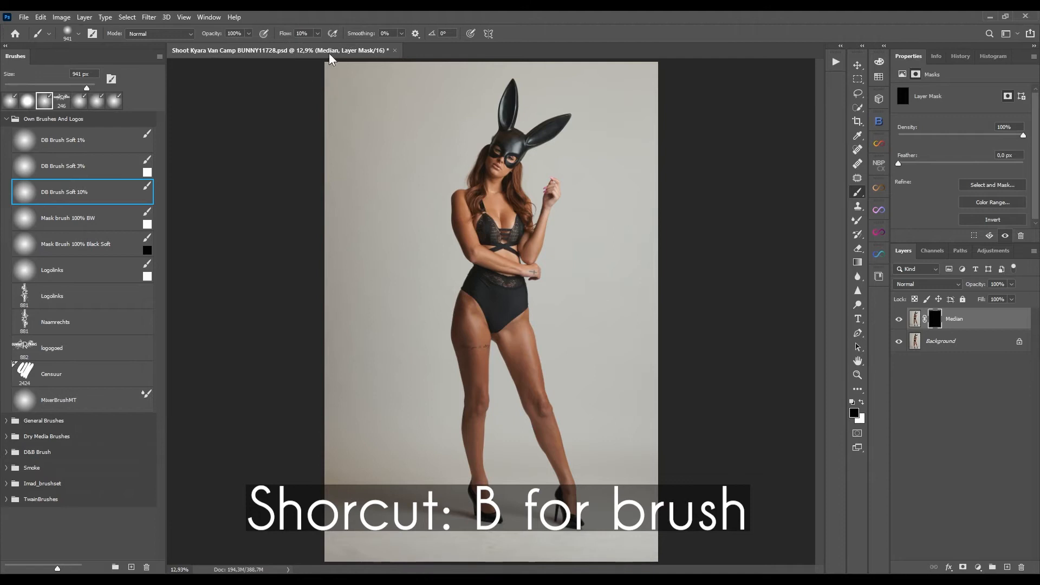
key("shift+4")
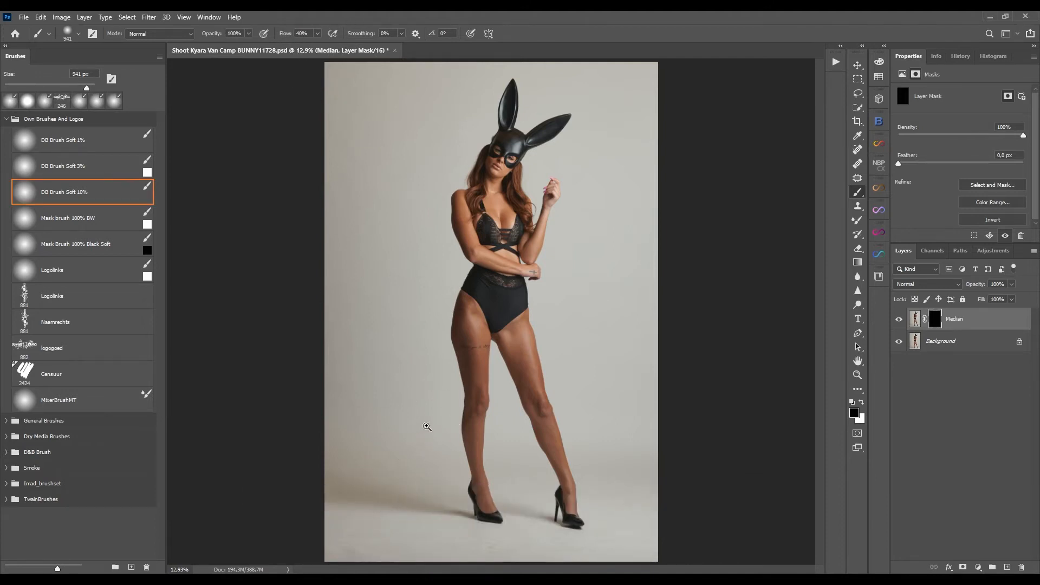
scroll(462, 436, "up", 5)
left_click_drag(462, 449, 496, 290)
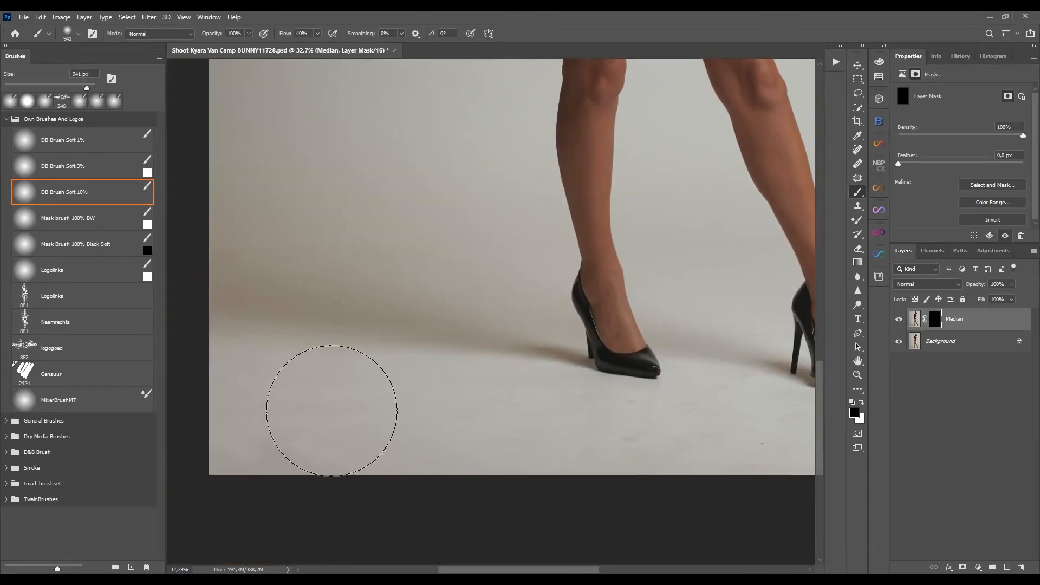
left_click_drag(239, 409, 333, 416)
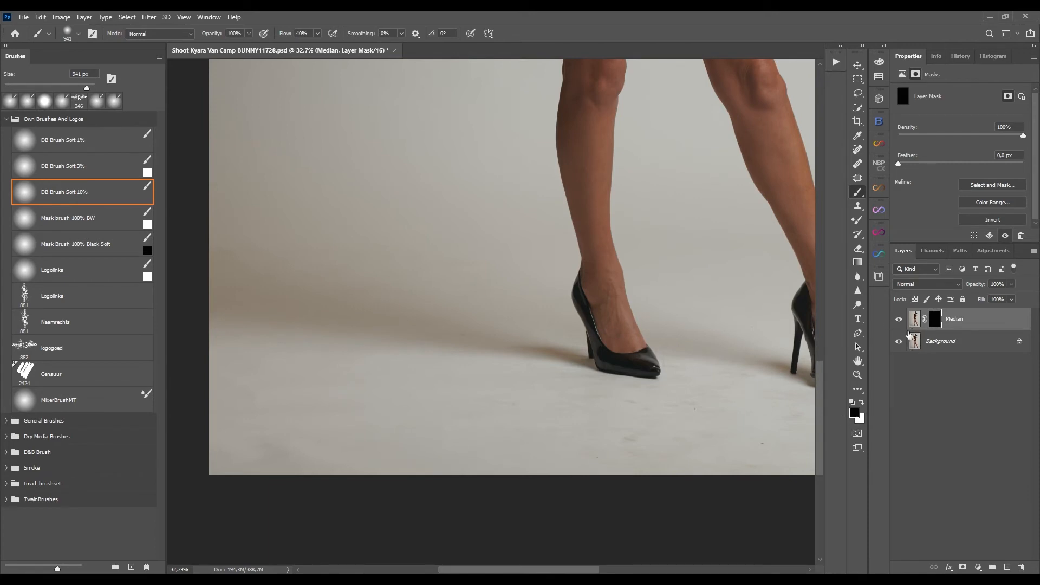
left_click(861, 404)
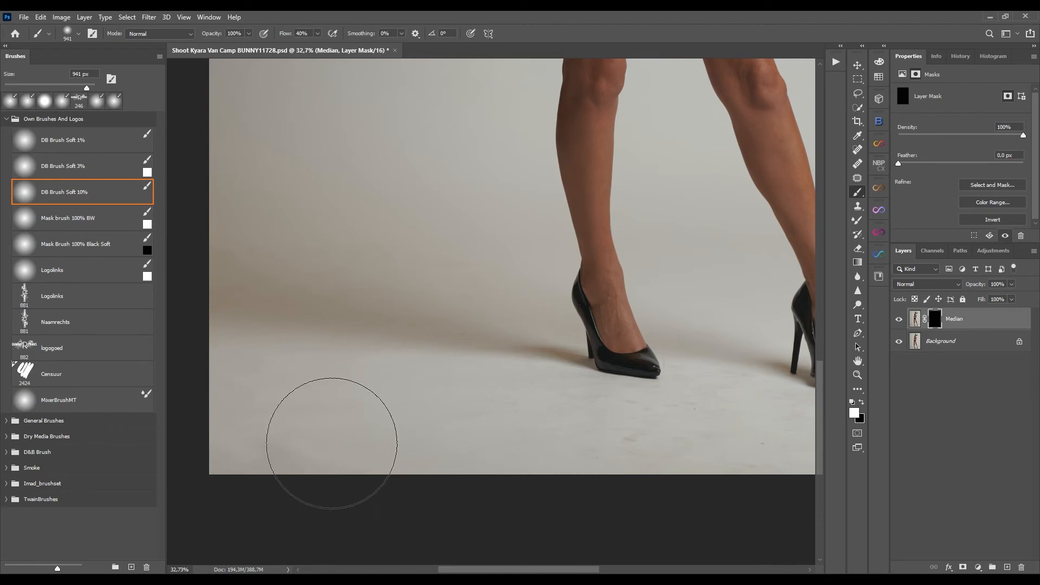
left_click_drag(636, 486, 554, 461)
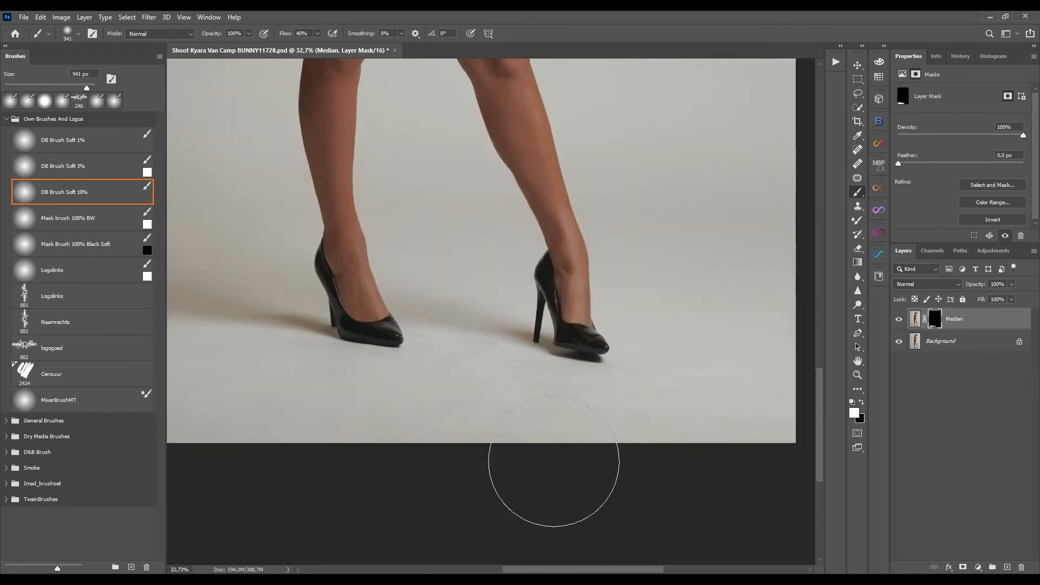
left_click_drag(722, 428, 667, 437)
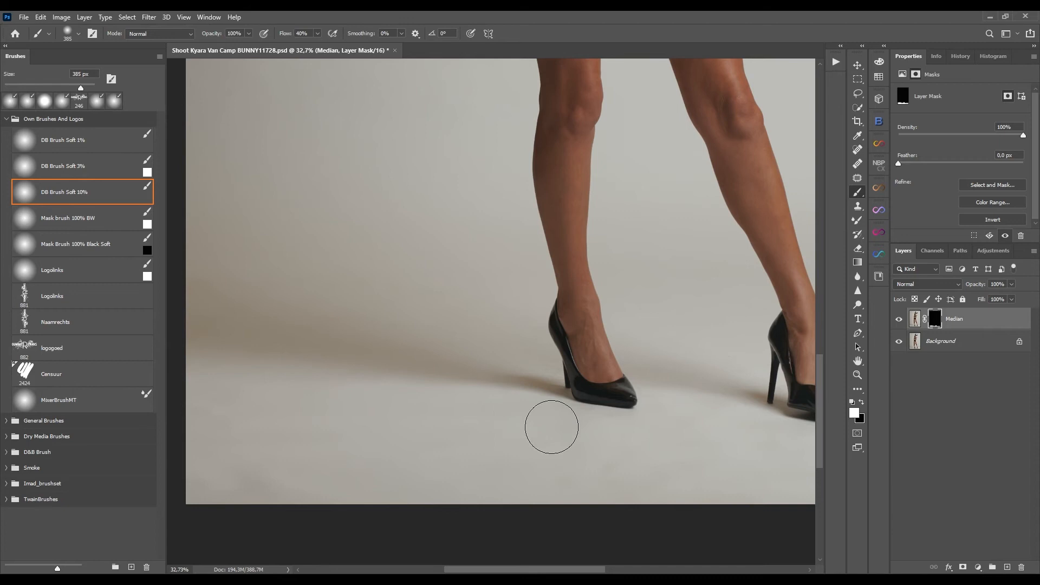
mouse_move(543, 389)
left_mouse_down()
mouse_move(531, 378)
mouse_move(609, 419)
left_mouse_up()
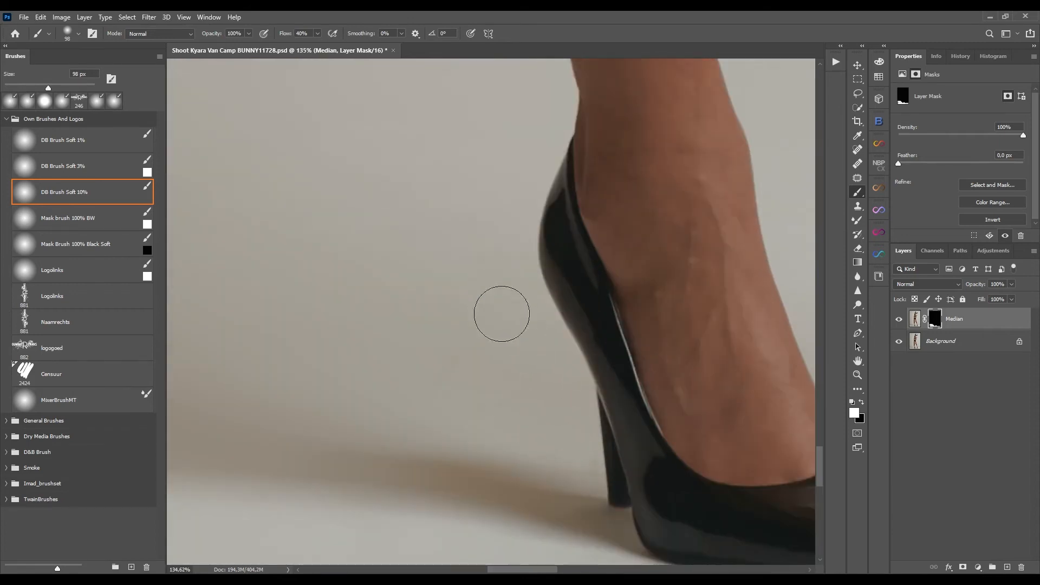
Continue painting the mask around the shoes with a roughly 98 px brush, undoing one stray stroke.
mouse_move(504, 201)
left_mouse_down()
mouse_move(520, 288)
mouse_move(558, 314)
mouse_move(553, 297)
mouse_move(596, 453)
mouse_move(599, 395)
left_mouse_up()
key("ctrl+z")
scroll(519, 309, "down", 5)
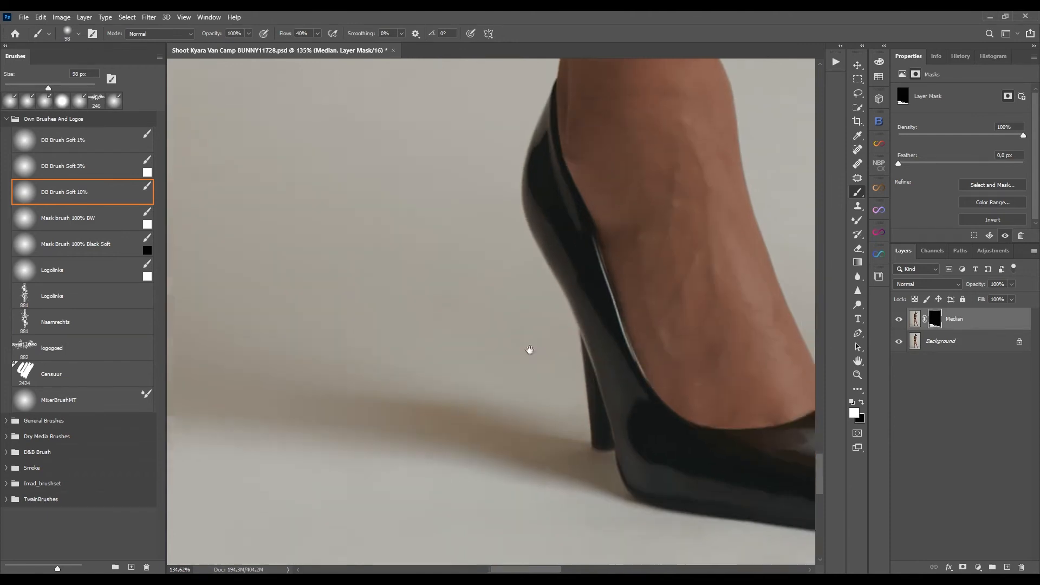
left_click_drag(733, 496, 388, 387)
left_click_drag(540, 202, 540, 452)
left_click_drag(602, 406, 303, 325)
left_click_drag(680, 493, 587, 420)
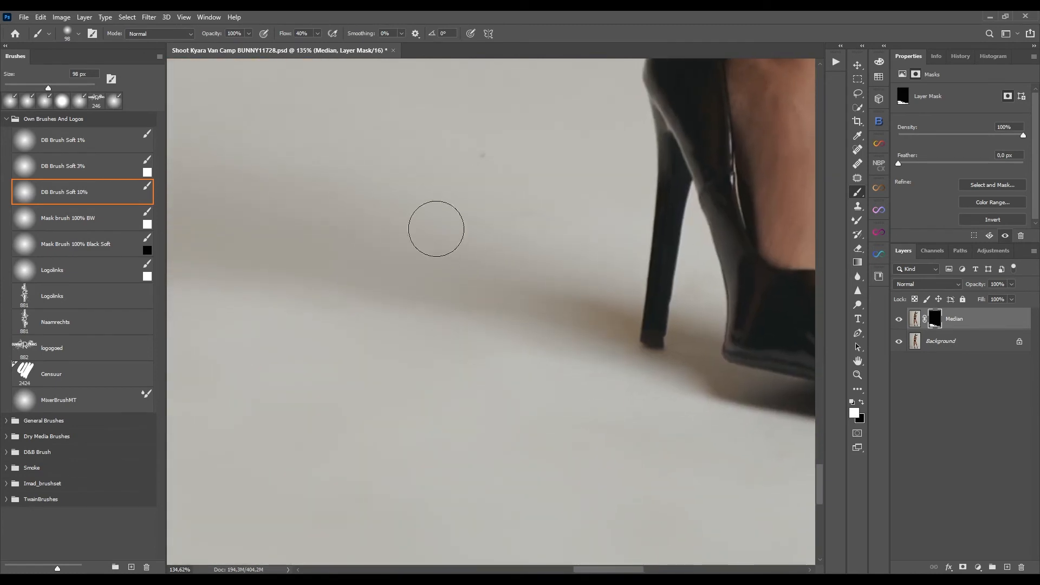
mouse_move(679, 428)
left_mouse_down()
mouse_move(529, 399)
mouse_move(494, 365)
left_mouse_up()
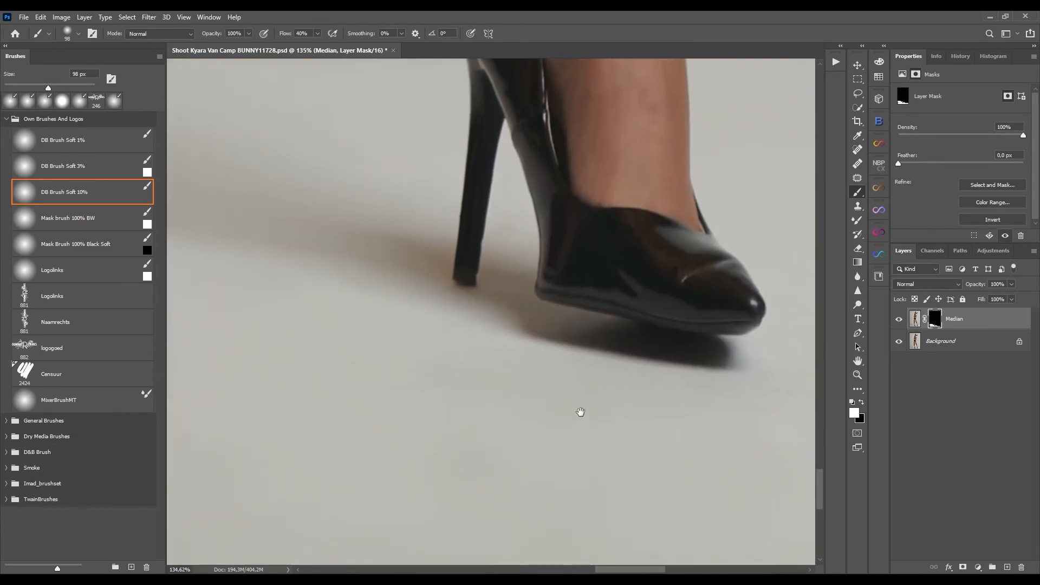
left_click_drag(580, 413, 456, 369)
left_click_drag(663, 401, 465, 517)
key("ctrl+0")
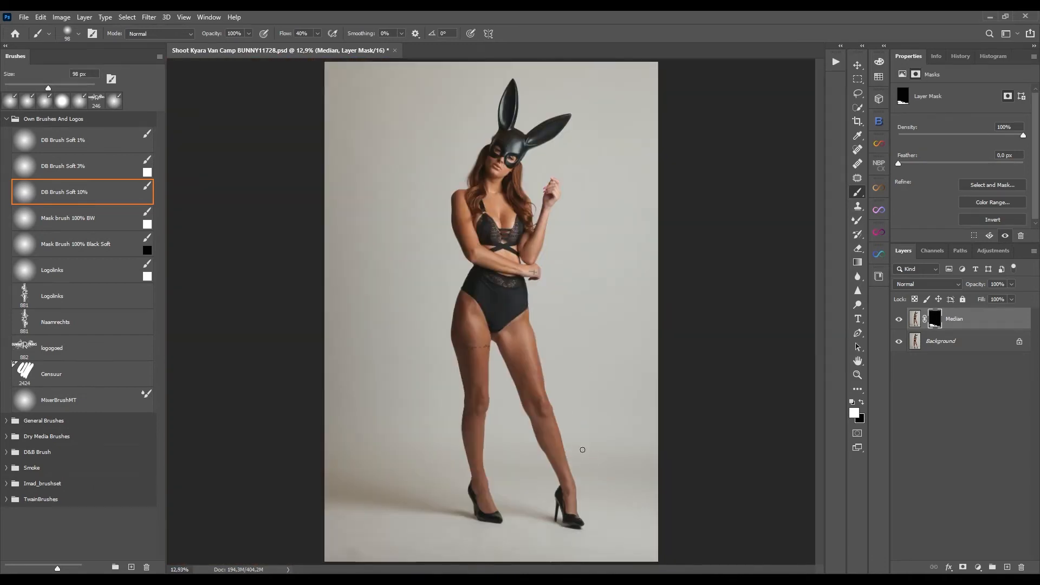
Load the Median mask as a selection to check the painted area, then deselect.
left_click(935, 325, "ctrl")
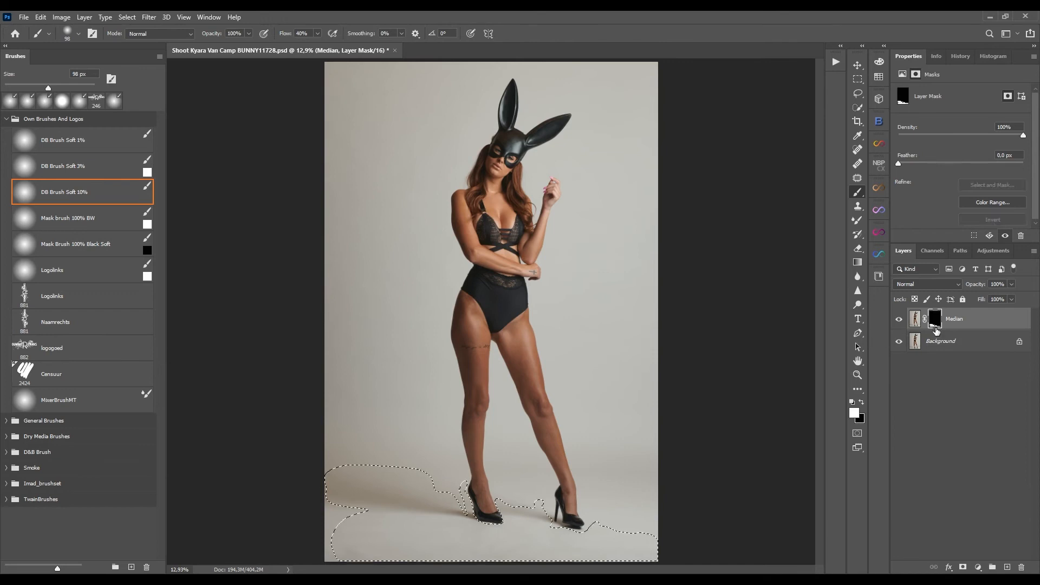
key("ctrl+d")
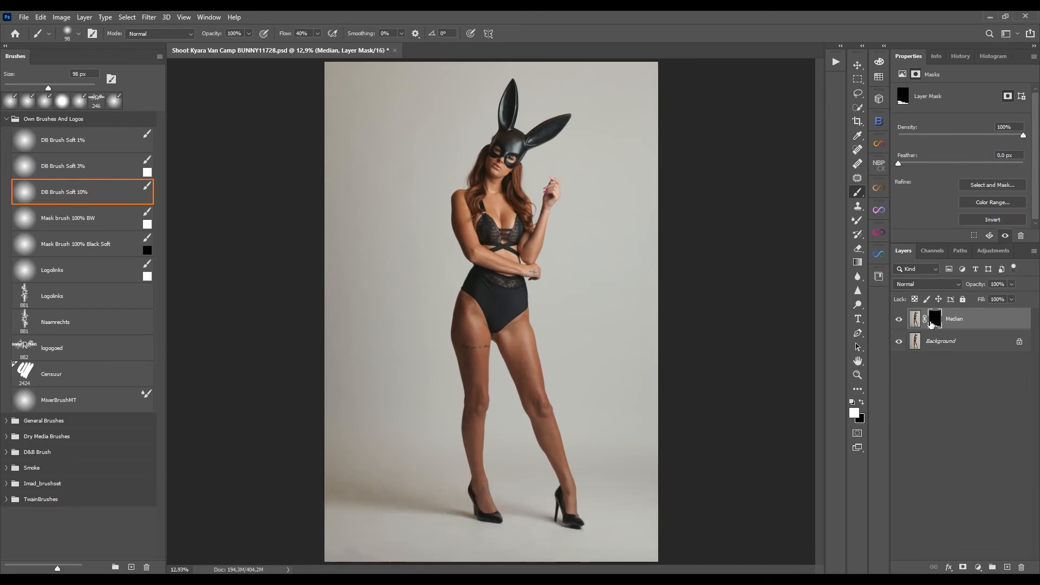
Show the mask as a red overlay and refine the painted floor edges with a larger brush of about 423 px.
left_click(933, 323, "alt+shift")
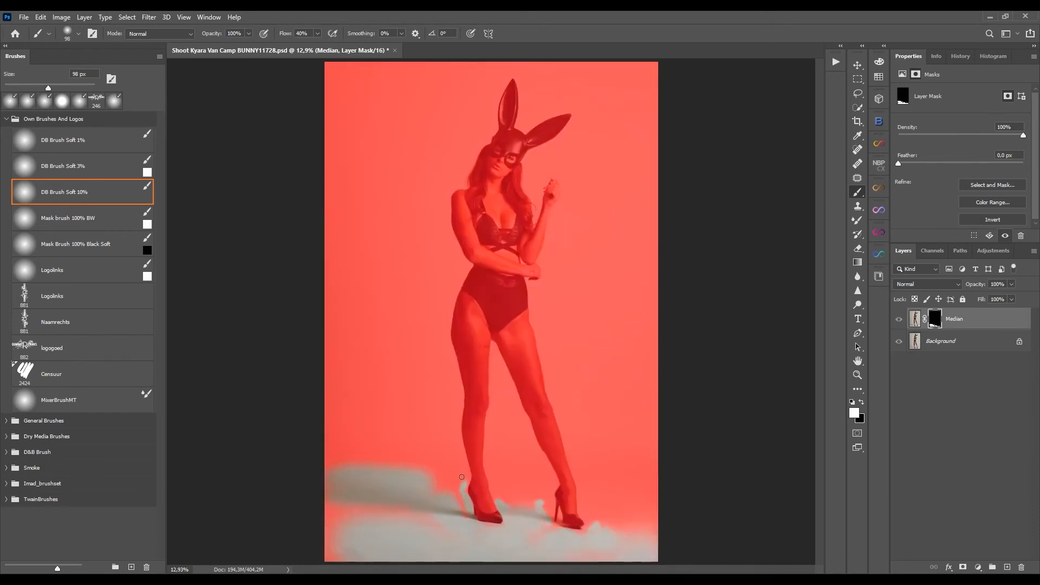
right_click(407, 523, "alt")
key("x")
key("x")
mouse_move(441, 526)
left_mouse_down()
mouse_move(334, 509)
mouse_move(320, 493)
mouse_move(350, 515)
mouse_move(326, 556)
mouse_move(352, 547)
mouse_move(348, 574)
mouse_move(420, 542)
mouse_move(442, 519)
mouse_move(456, 523)
mouse_move(453, 499)
mouse_move(436, 487)
mouse_move(414, 512)
left_mouse_up()
mouse_move(504, 561)
left_mouse_down()
mouse_move(449, 497)
mouse_move(388, 472)
mouse_move(352, 540)
left_mouse_up()
Toggle the Median layer's visibility to compare the floor before and after, zooming in and out.
left_click(898, 319)
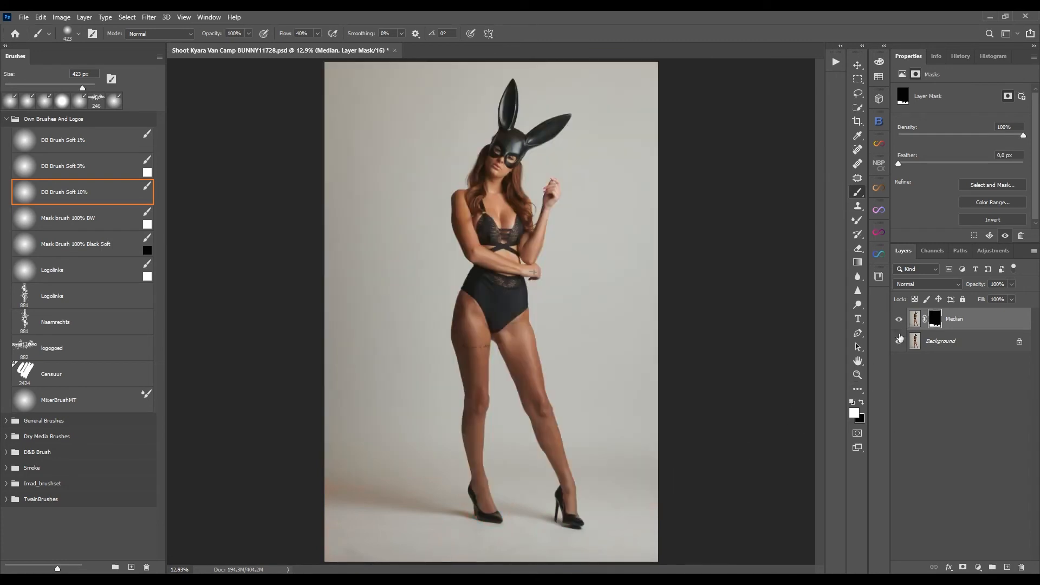
left_click(900, 320)
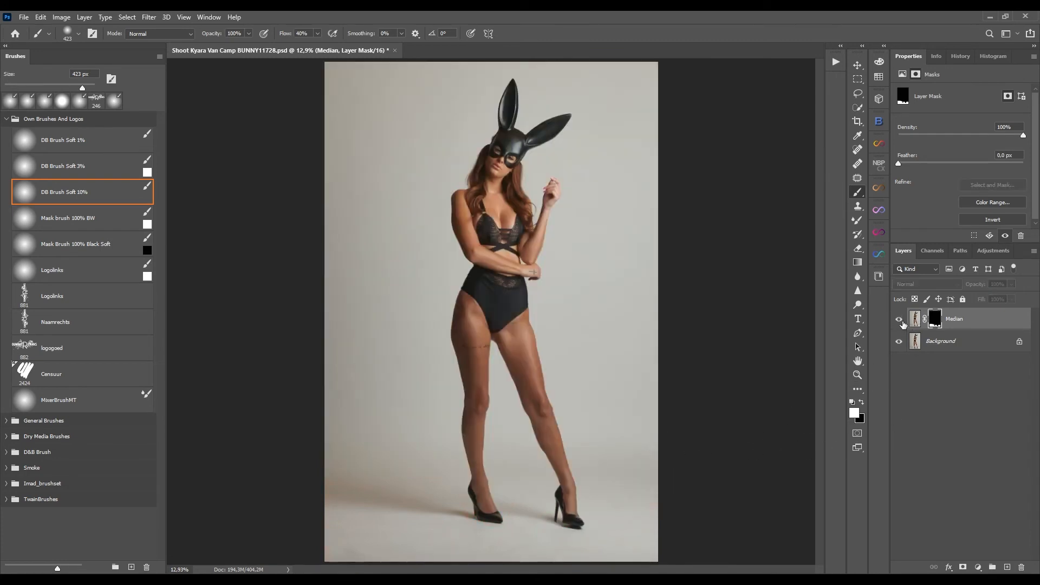
left_click_drag(538, 445, 648, 252)
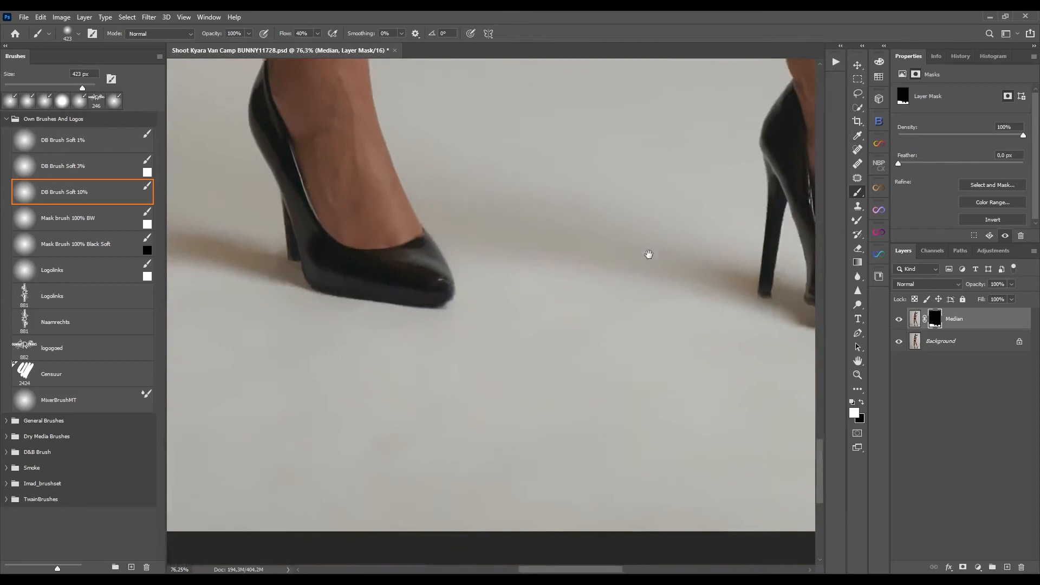
key("ctrl+minus")
key("ctrl+minus")
left_click(898, 319)
left_click(899, 320)
left_click(899, 320)
left_click(900, 322)
key("ctrl+0")
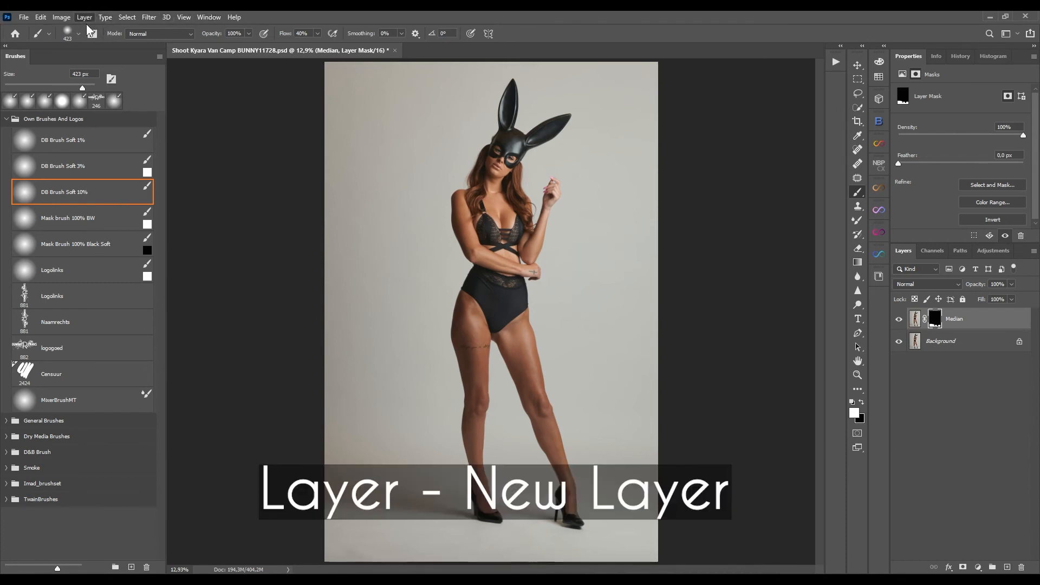
Create a new layer above Median and name it Noise.
left_click(202, 29)
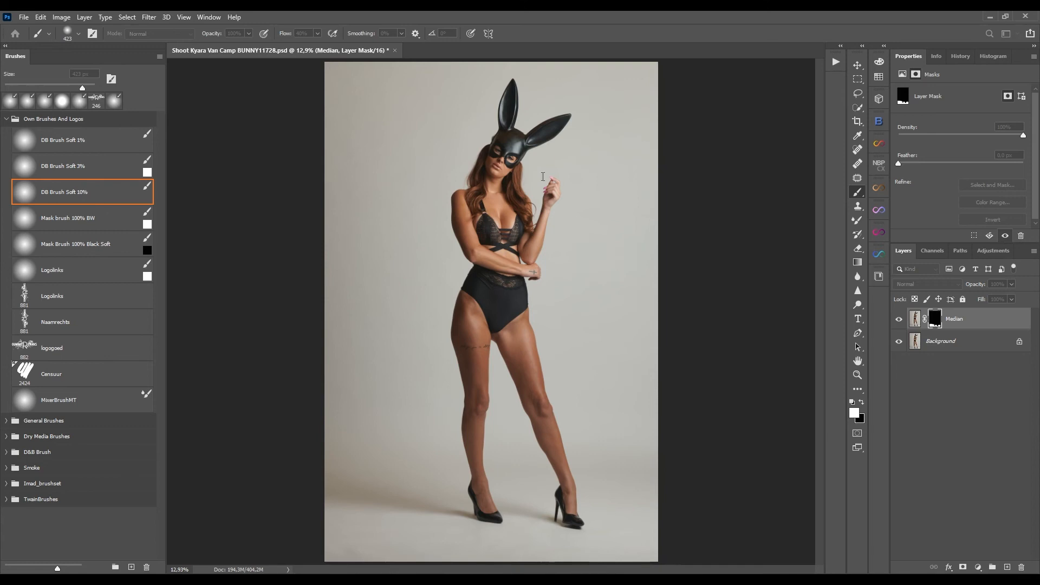
key("Return")
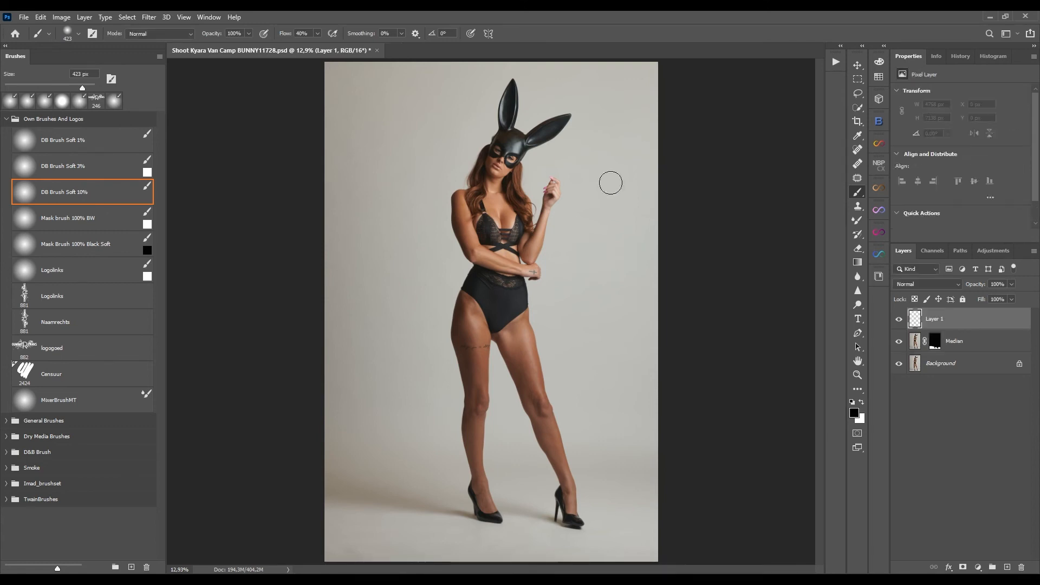
double_click(934, 323)
type("Noise")
key("Return")
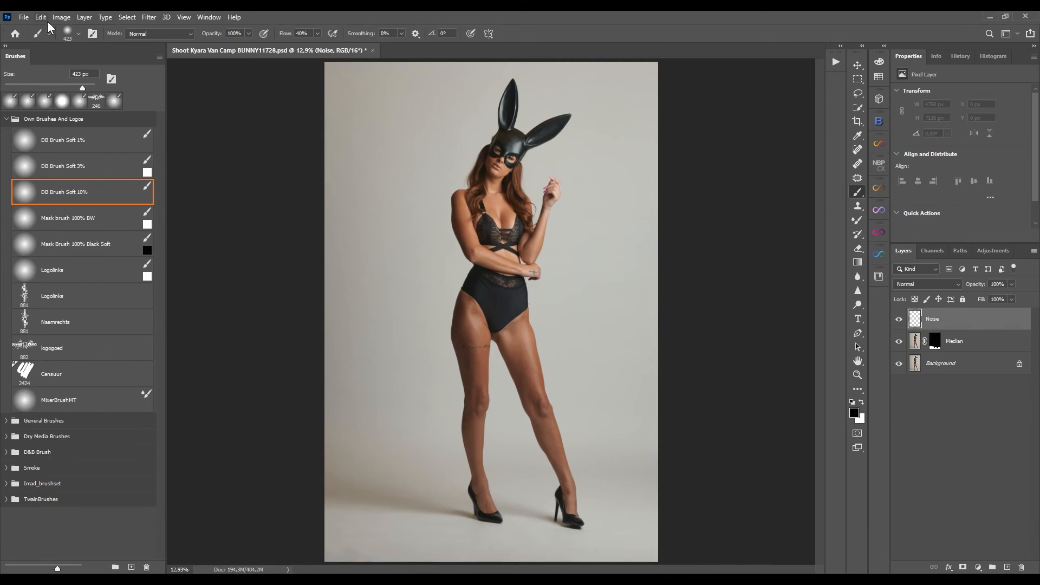
Fill the Noise layer with gray and set its blend mode to Soft Light.
key("i")
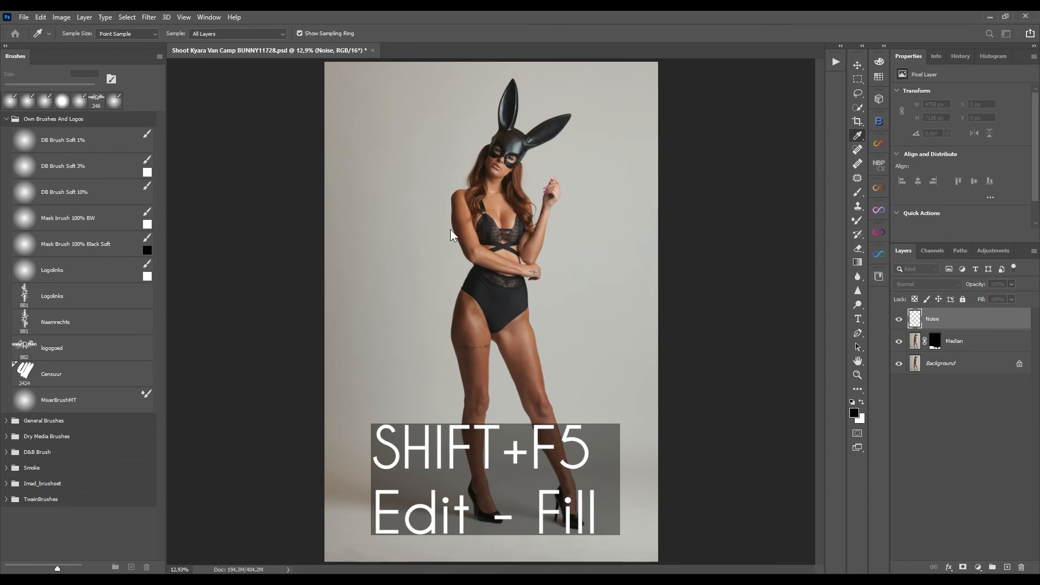
key("b")
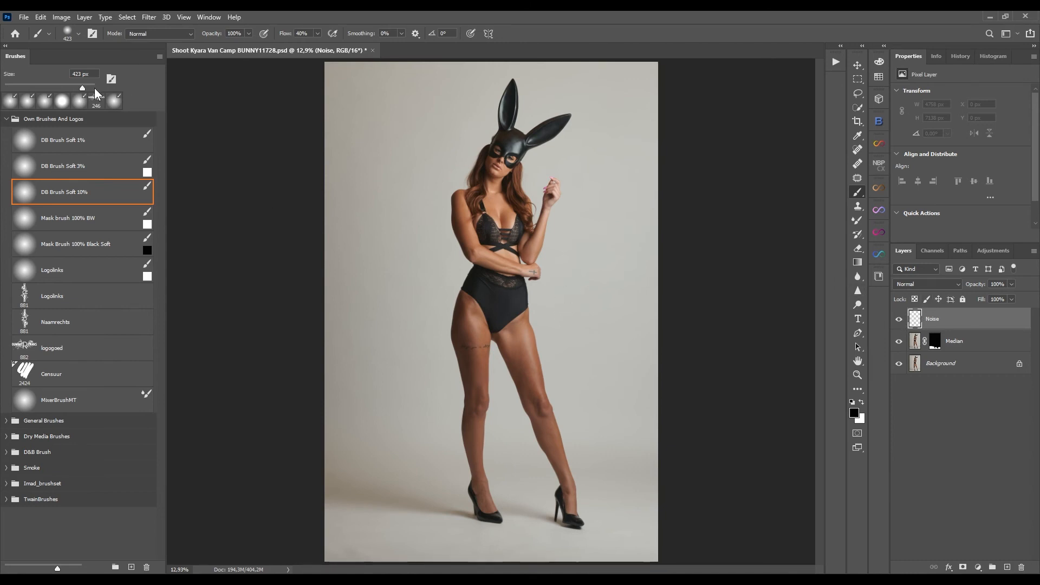
key("i")
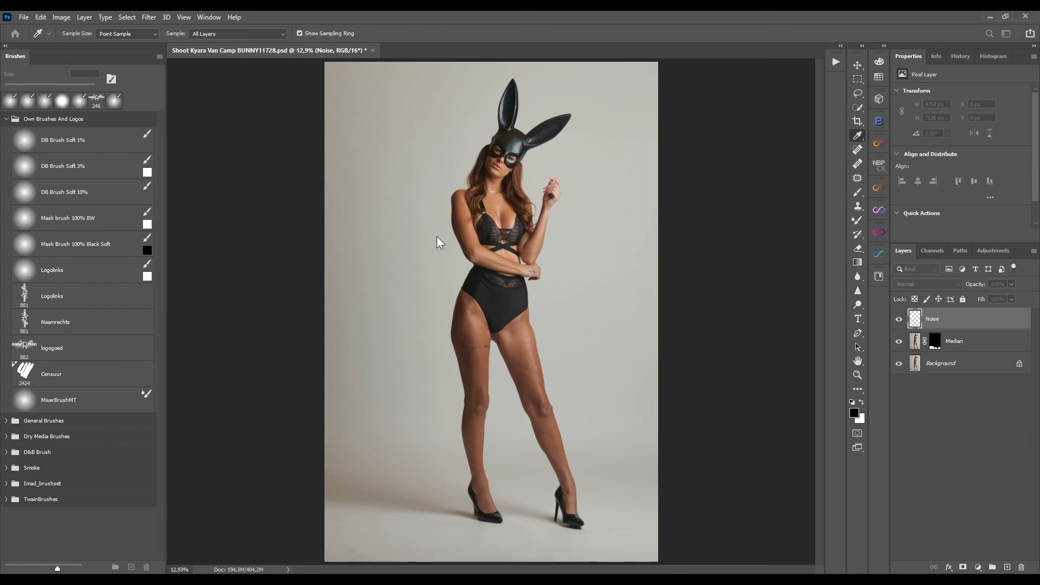
left_click(583, 172)
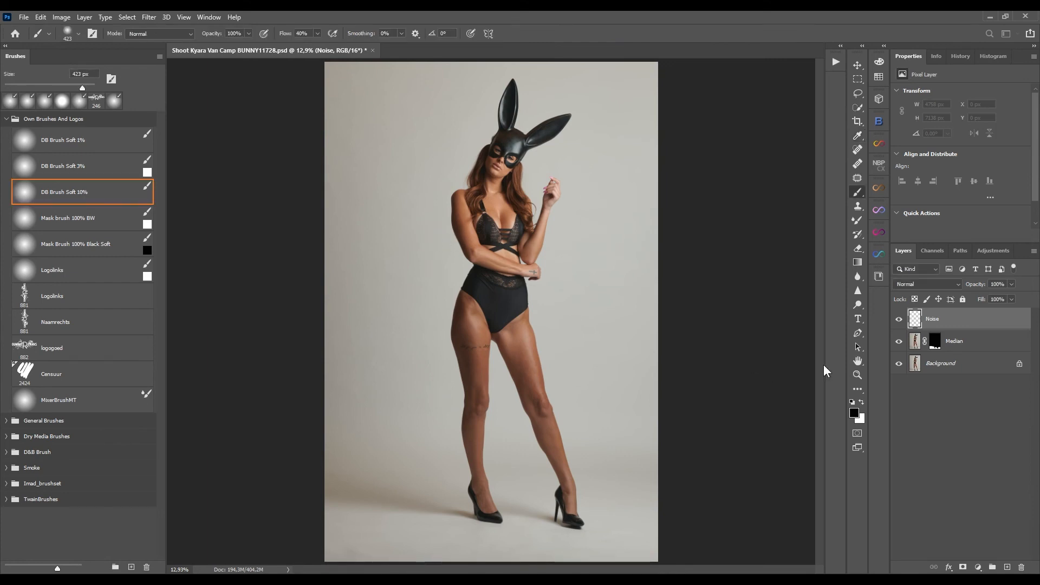
left_click(925, 284)
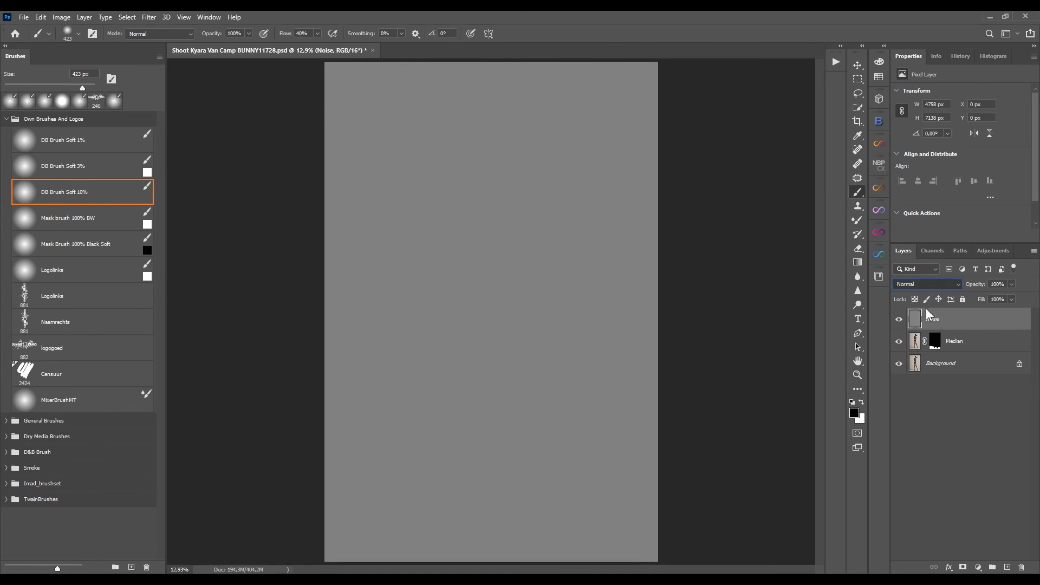
left_click(915, 418)
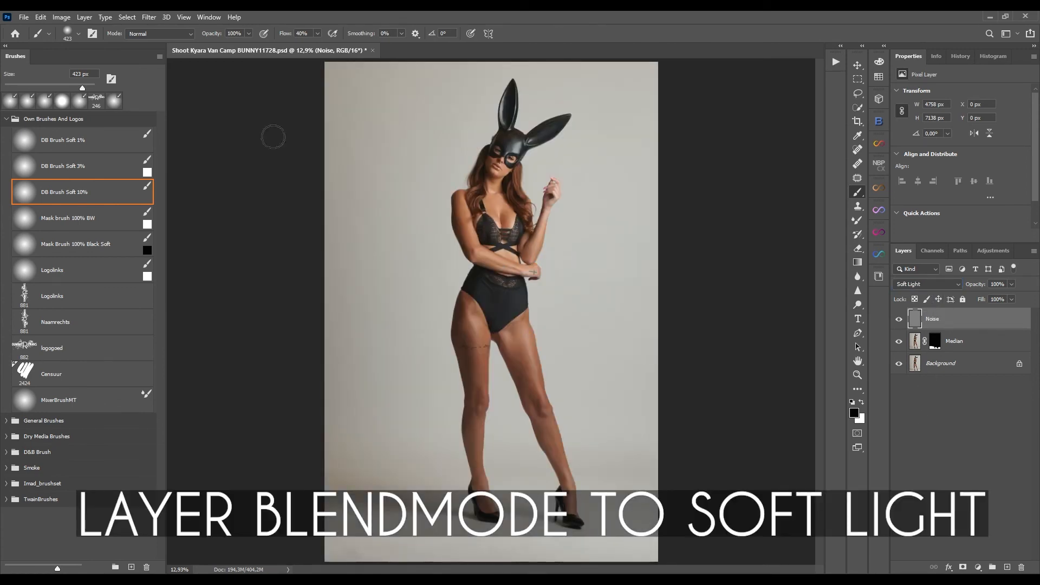
Zoom in on the floor and apply the Add Noise filter to the Noise layer.
key("ctrl+plus")
key("ctrl+plus")
key("ctrl+plus")
key("ctrl+plus")
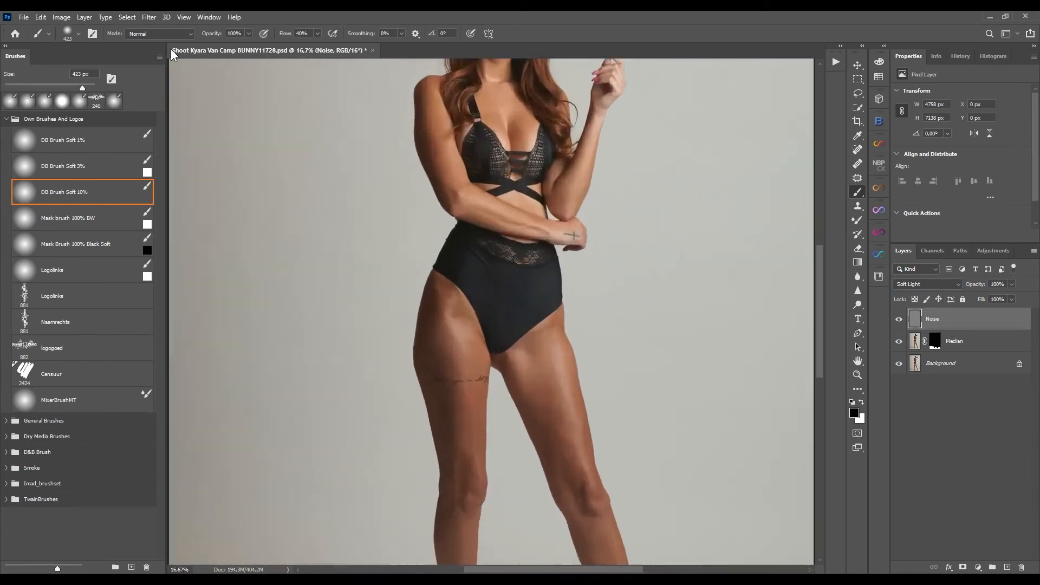
left_click_drag(350, 476, 404, 298)
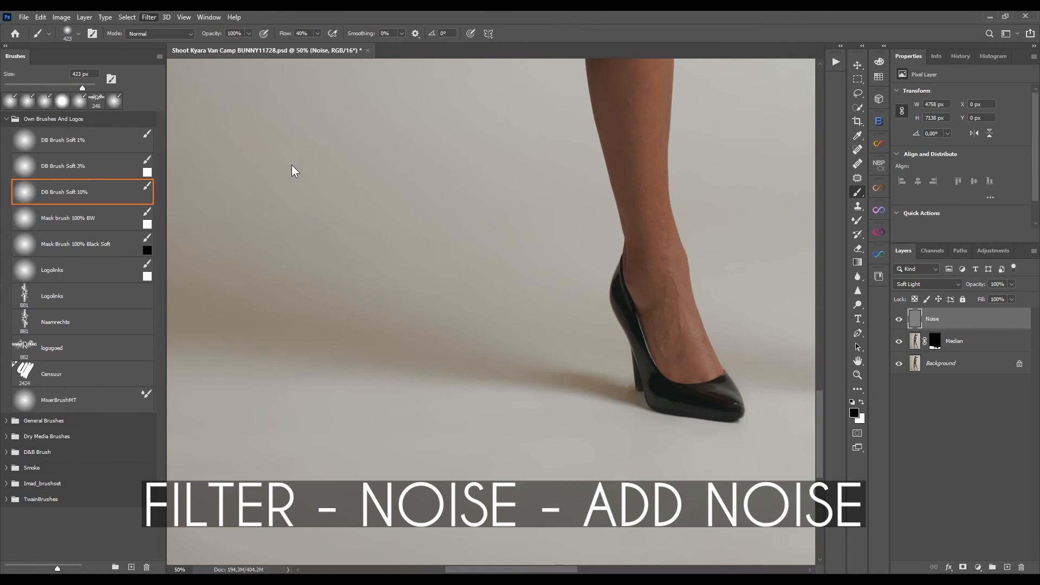
left_click(322, 178)
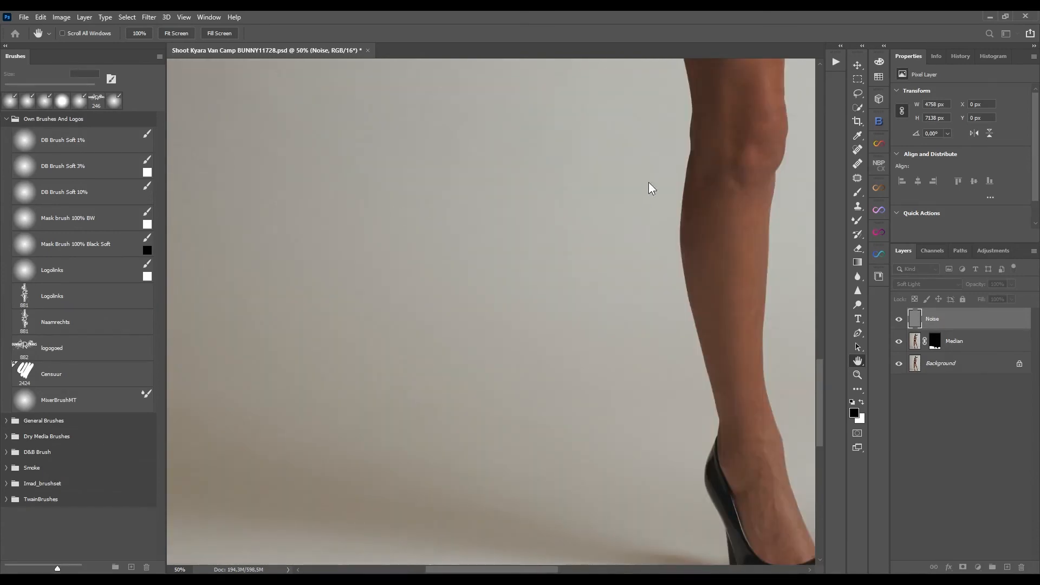
Clip the Noise layer to the Median layer as a clipping mask.
key("b")
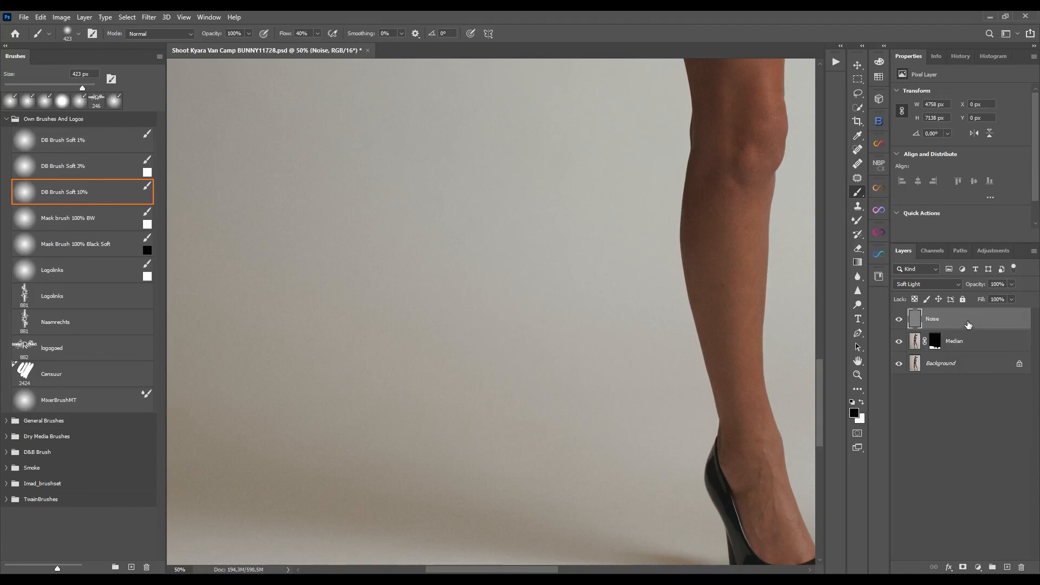
key("ctrl+alt+g")
left_click(937, 349)
left_click(938, 352)
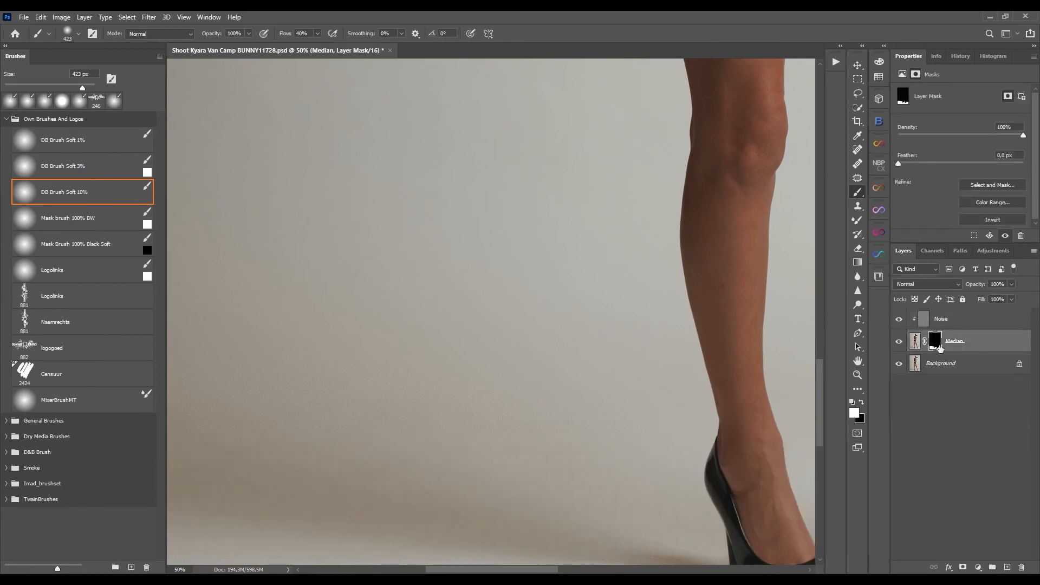
left_click(934, 323)
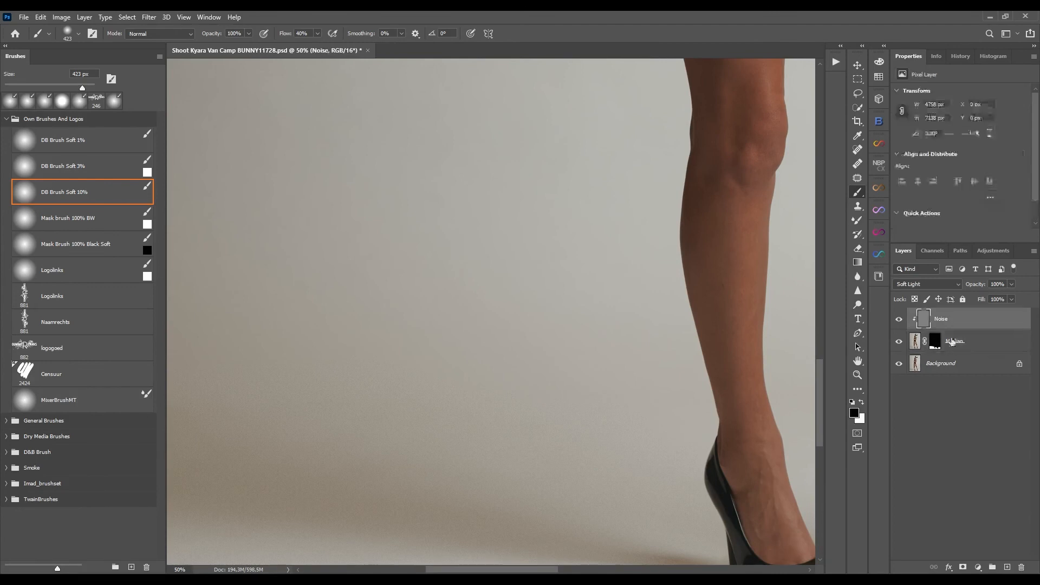
Group the Noise and Median layers into a layer group named Cleanup Background steps.
left_click(922, 329, "alt")
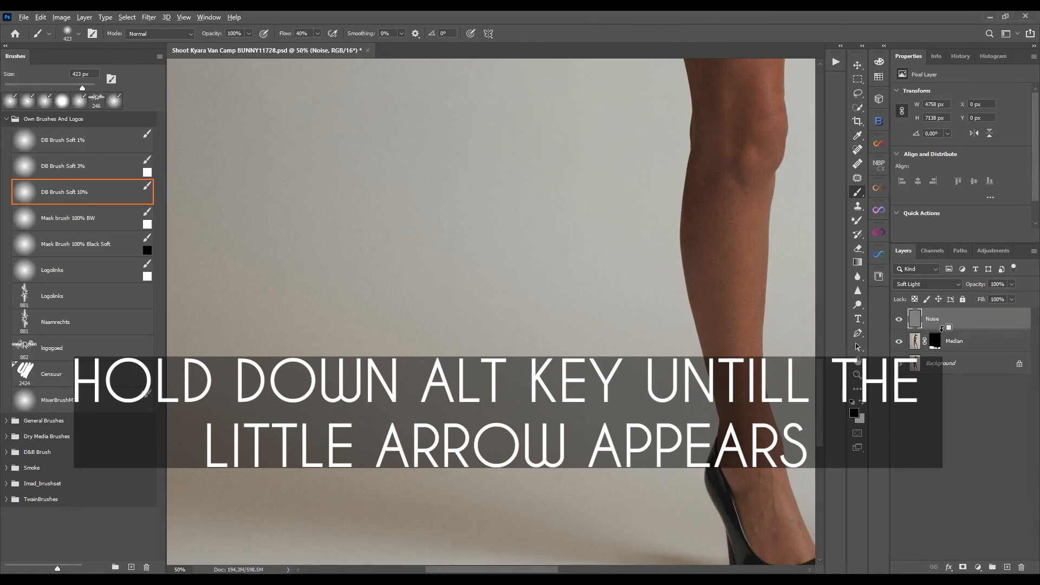
left_click(924, 329, "alt")
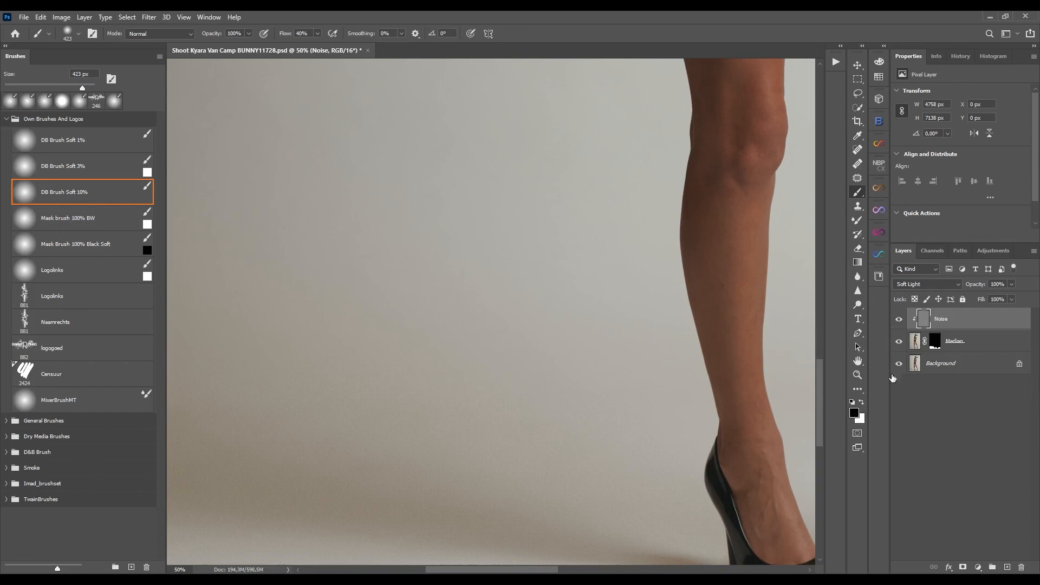
key("ctrl+0")
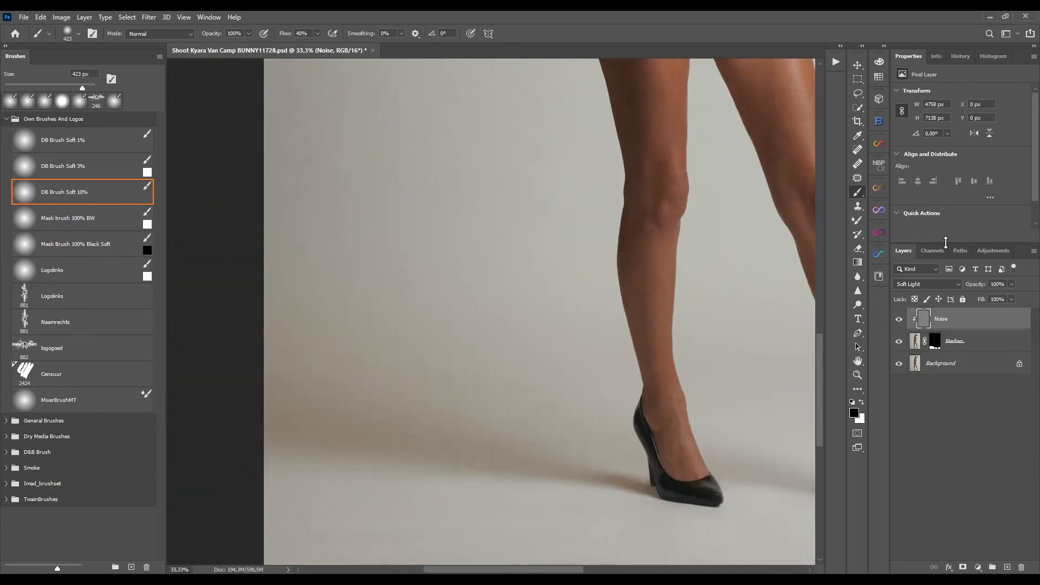
left_click(963, 348, "shift")
key("ctrl+g")
double_click(941, 314)
type("Cleanup Background steps")
key("Return")
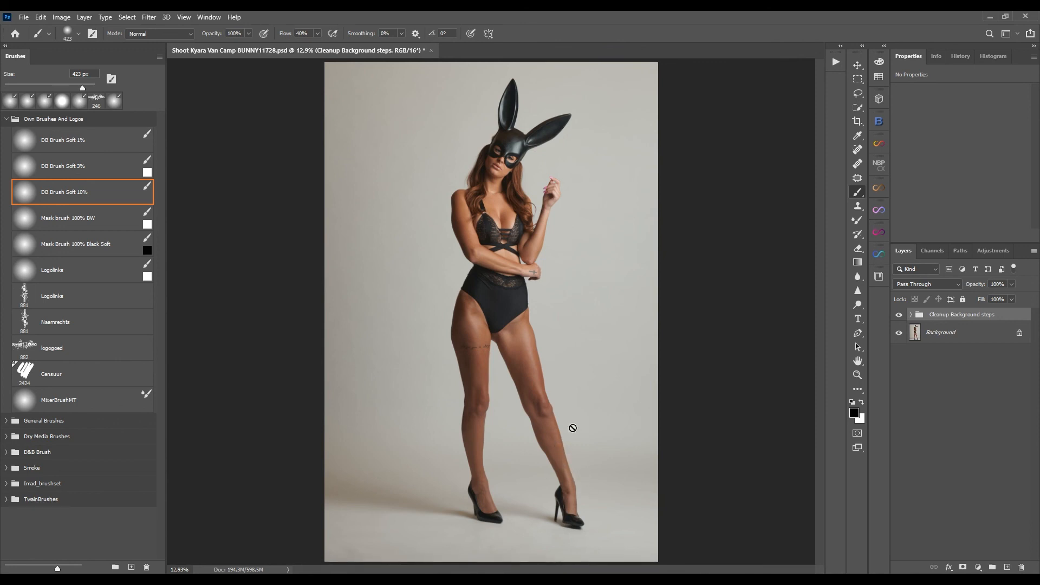
Expand the Cleanup Background steps group and toggle its visibility to compare the floor before and after.
left_click(910, 315)
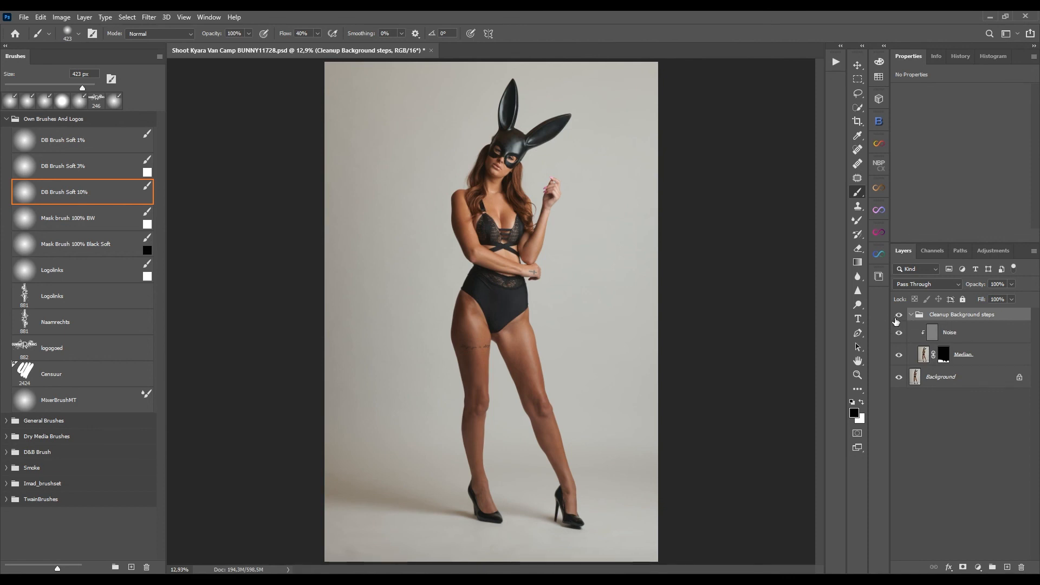
left_click(897, 315)
left_click(899, 317)
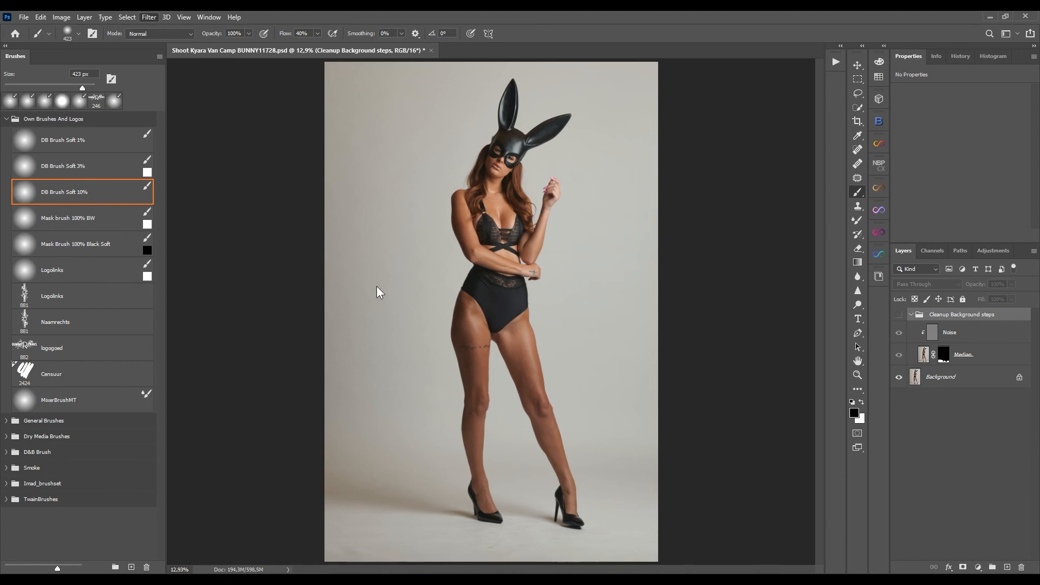
left_click(949, 338)
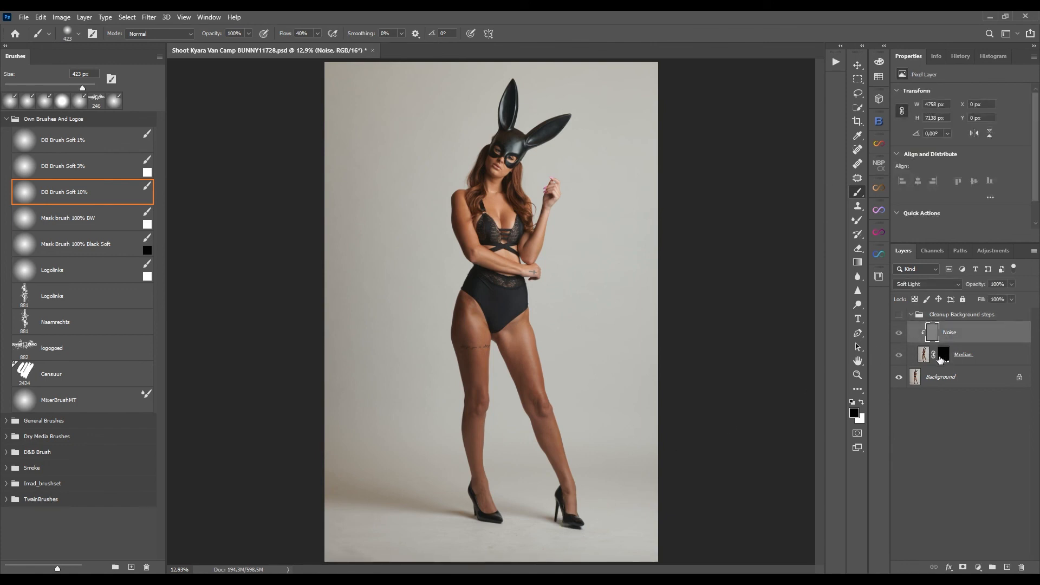